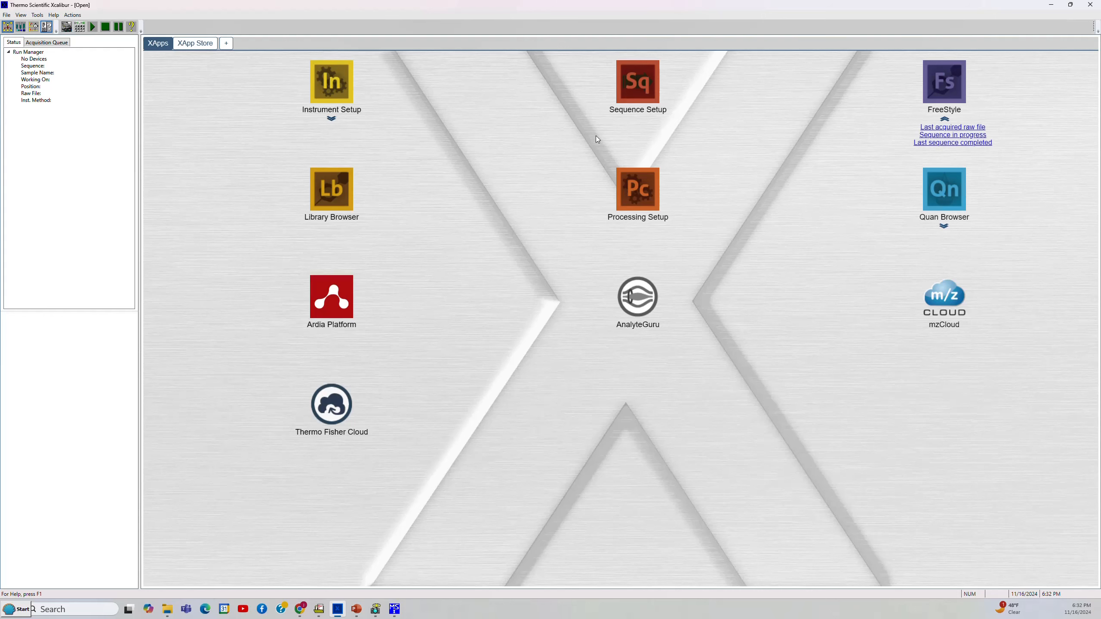
Launch FreeStyle in a maximized window and open the recent raw file orbi_Uvinul3000.raw.
{"action": "left_click", "coordinate": [937, 88]}
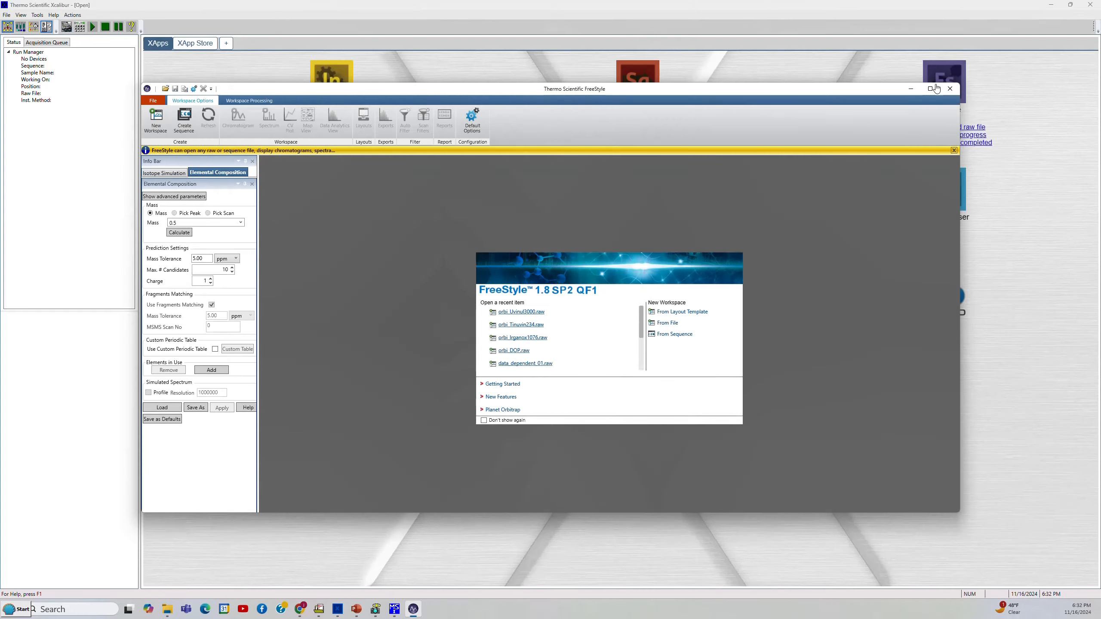
{"action": "left_click", "coordinate": [932, 88]}
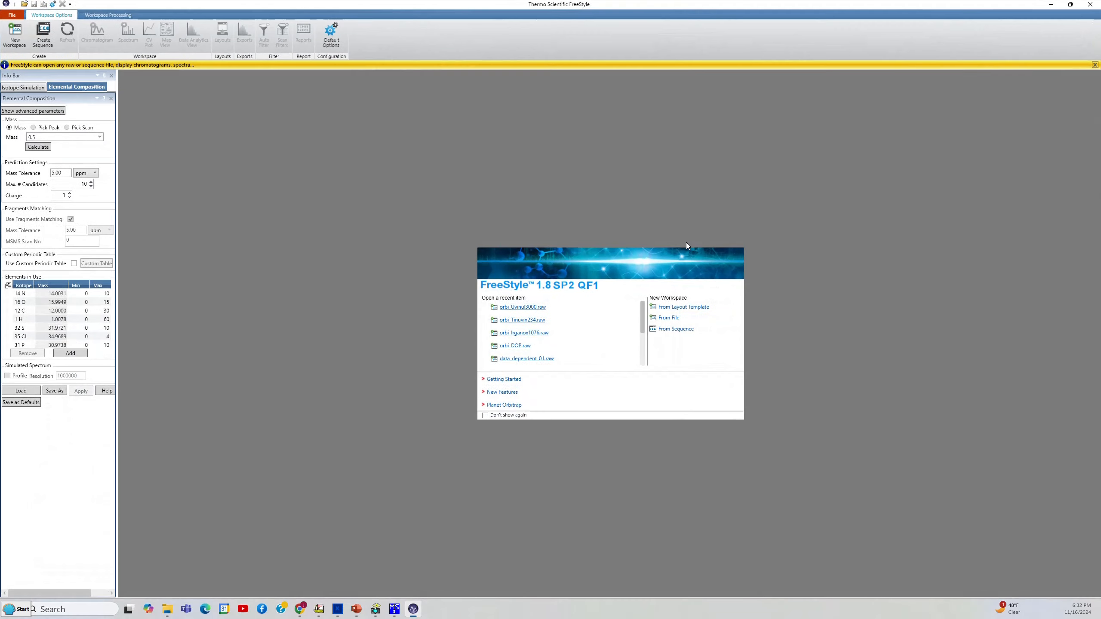
{"action": "left_click", "coordinate": [524, 308]}
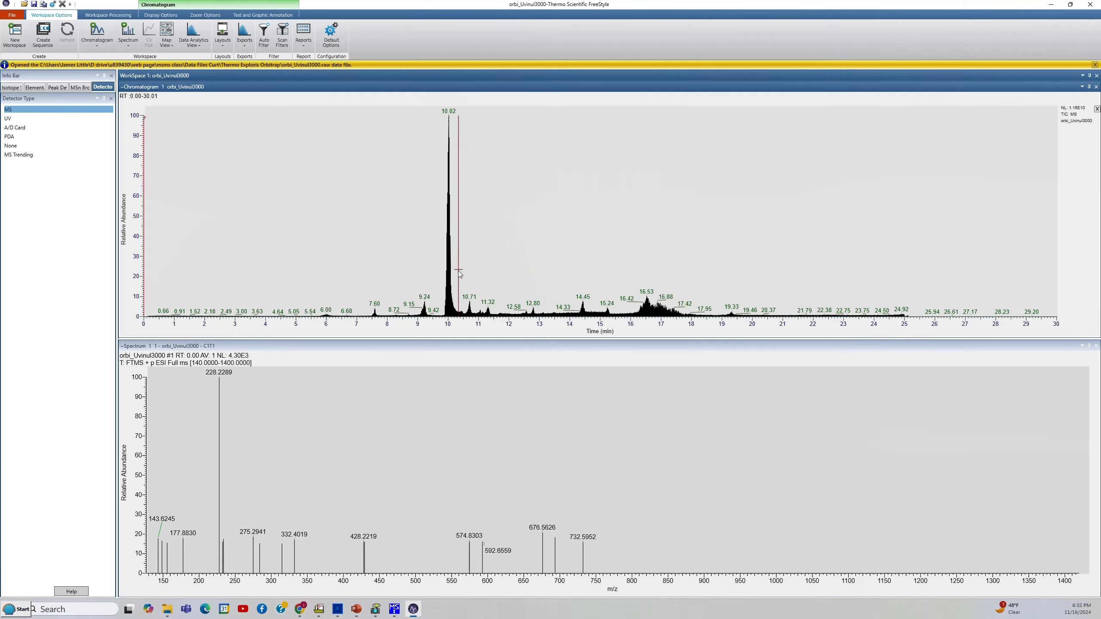
Examine the individual mass spectra scan by scan across the 10.02 min chromatogram peak, comparing full-scan and MS2 scans in both polarities.
{"action": "left_click", "coordinate": [447, 318]}
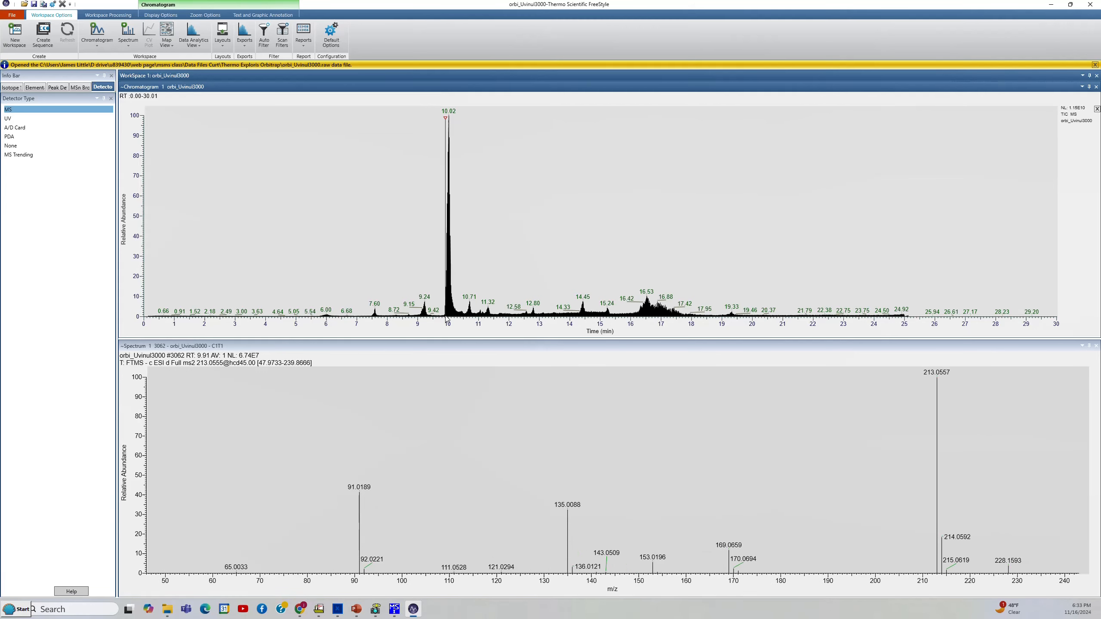
{"action": "key", "text": "Right"}
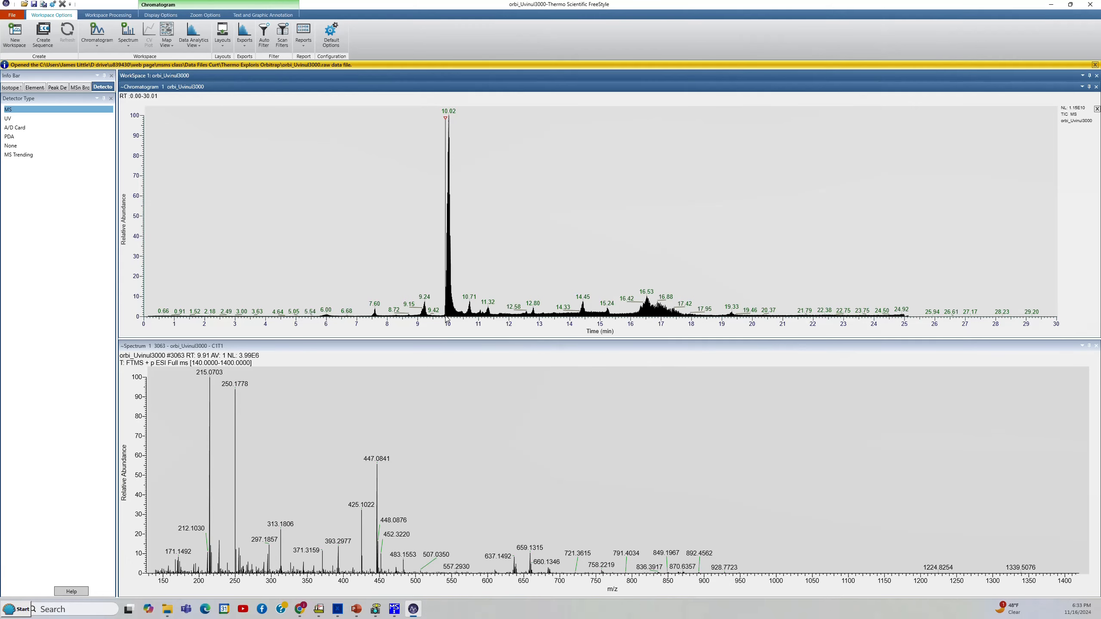
{"action": "key", "text": "Right"}
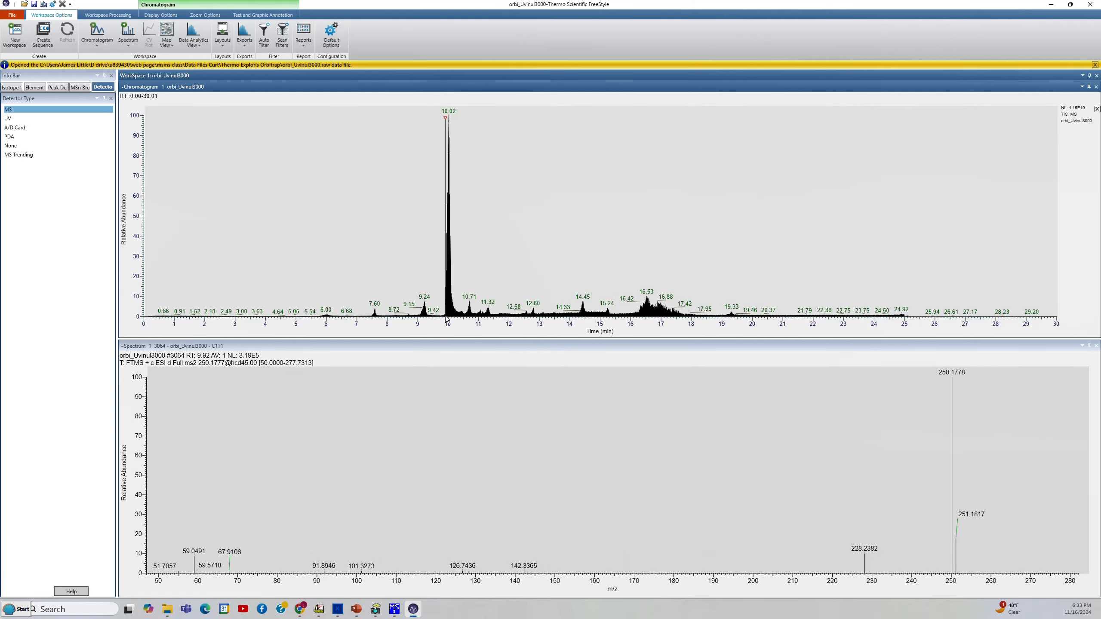
{"action": "key", "text": "Right"}
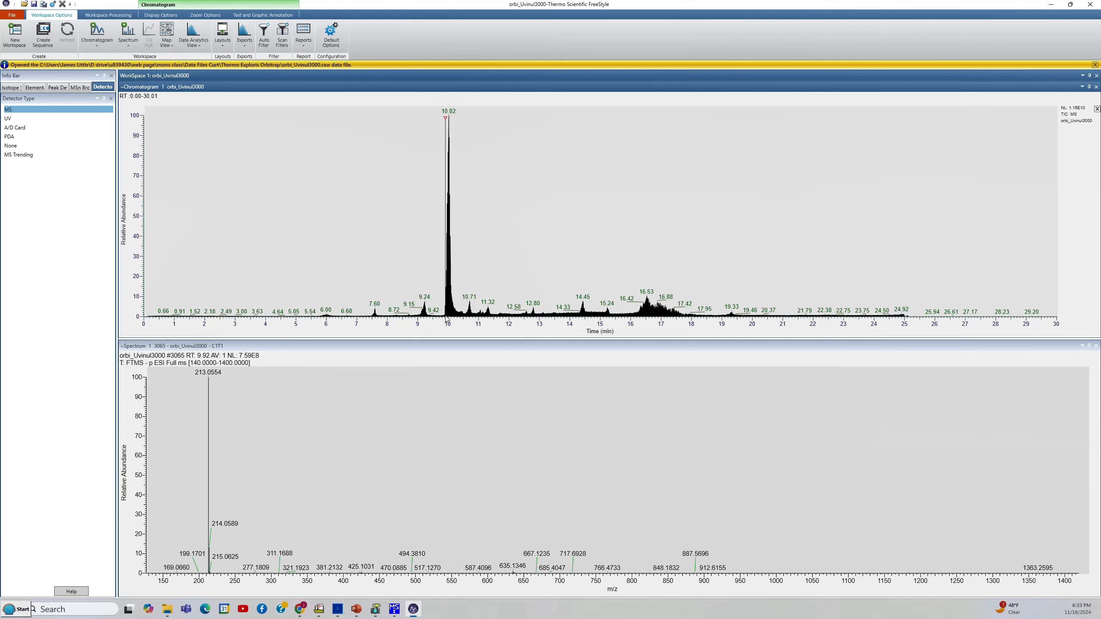
{"action": "key", "text": "Right"}
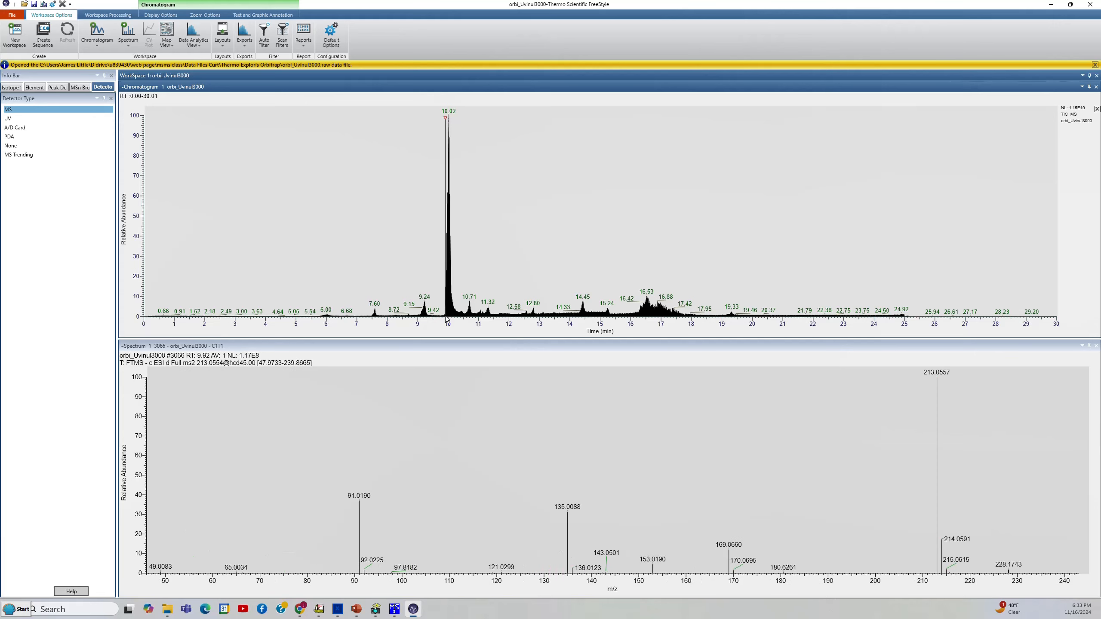
{"action": "key", "text": "Right"}
{"action": "key", "text": "Left"}
{"action": "key", "text": "Right"}
{"action": "key", "text": "Right"}
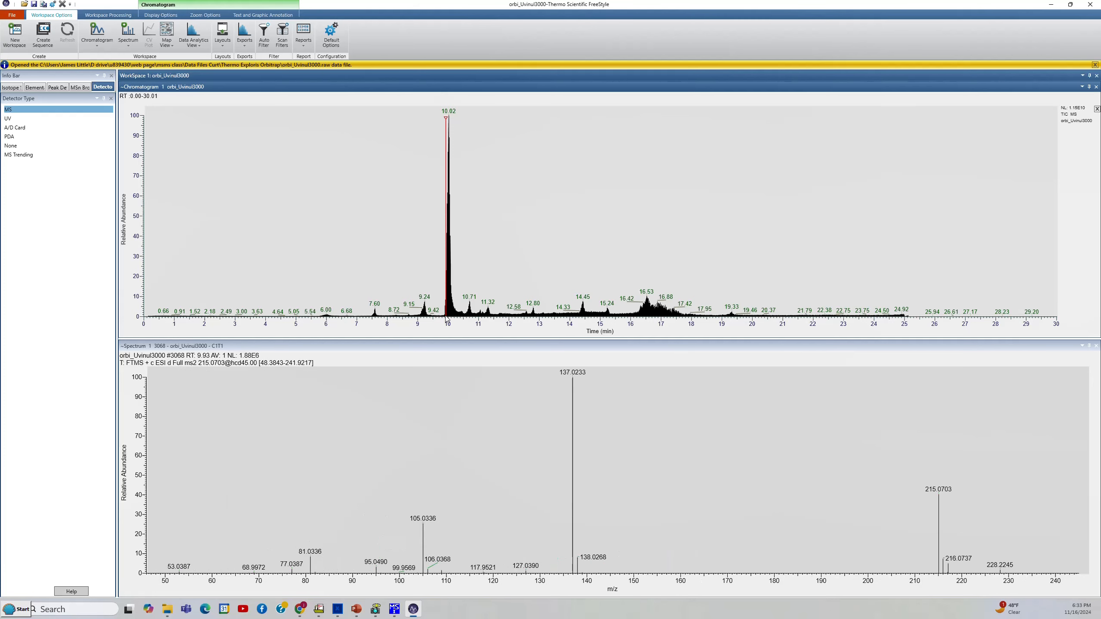
{"action": "key", "text": "Right"}
{"action": "key", "text": "Right"}
{"action": "key", "text": "Right"}
{"action": "key", "text": "Right"}
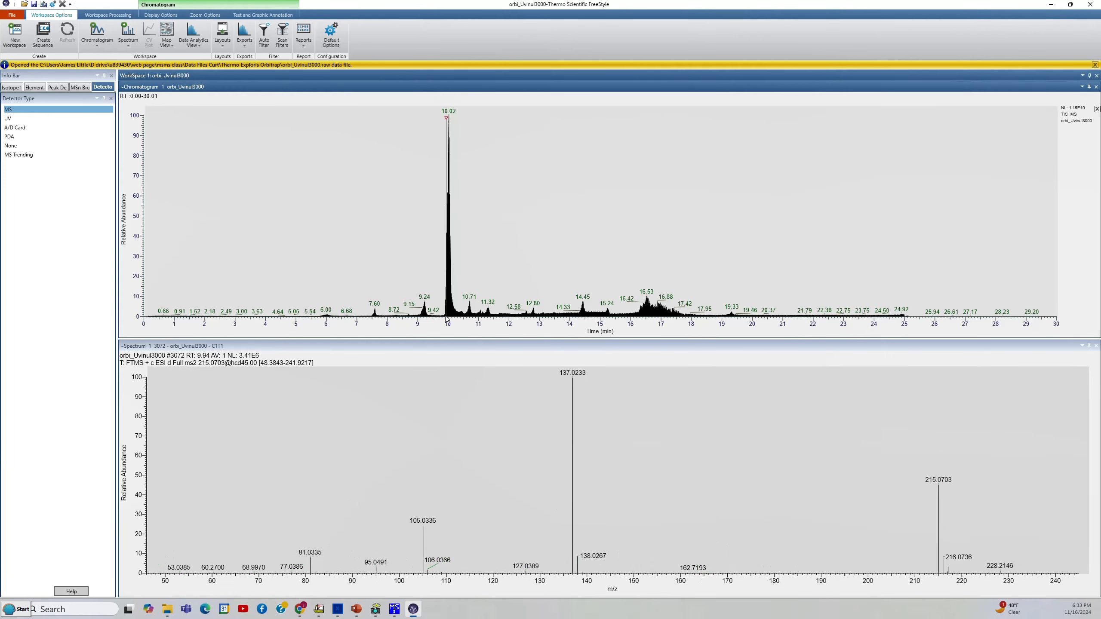
{"action": "key", "text": "Right"}
{"action": "key", "text": "Right"}
{"action": "key", "text": "Right"}
{"action": "key", "text": "Right"}
{"action": "key", "text": "Right"}
{"action": "key", "text": "Right"}
{"action": "key", "text": "Right"}
{"action": "key", "text": "Right"}
{"action": "key", "text": "Right"}
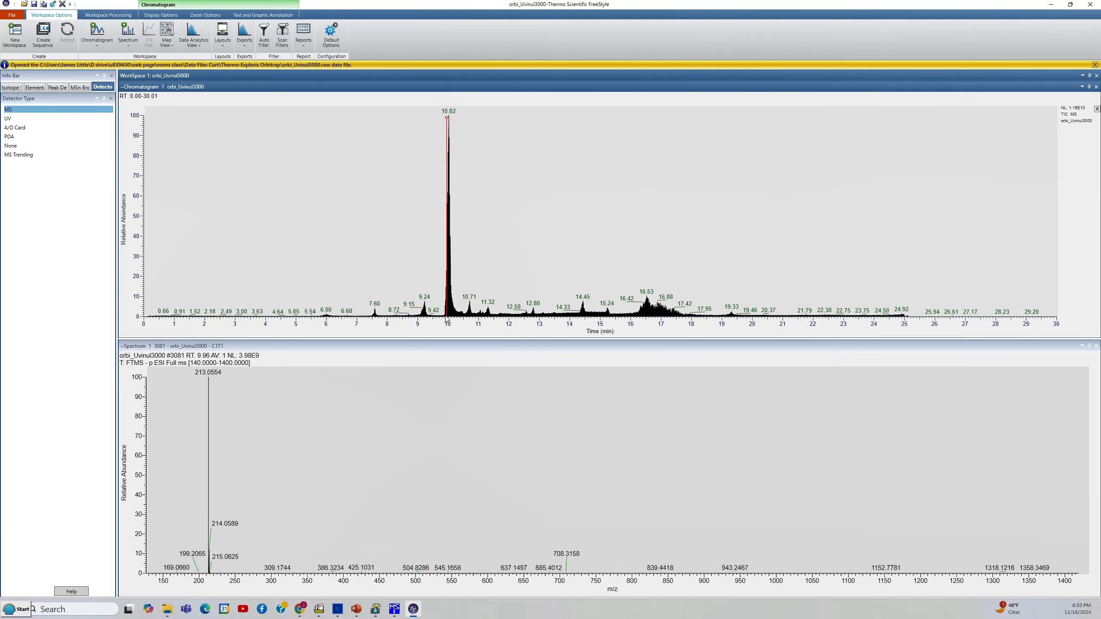
{"action": "key", "text": "Right"}
{"action": "key", "text": "Right"}
{"action": "key", "text": "Right"}
{"action": "key", "text": "Right"}
{"action": "key", "text": "Right"}
{"action": "key", "text": "Right"}
{"action": "key", "text": "Right"}
{"action": "key", "text": "Right"}
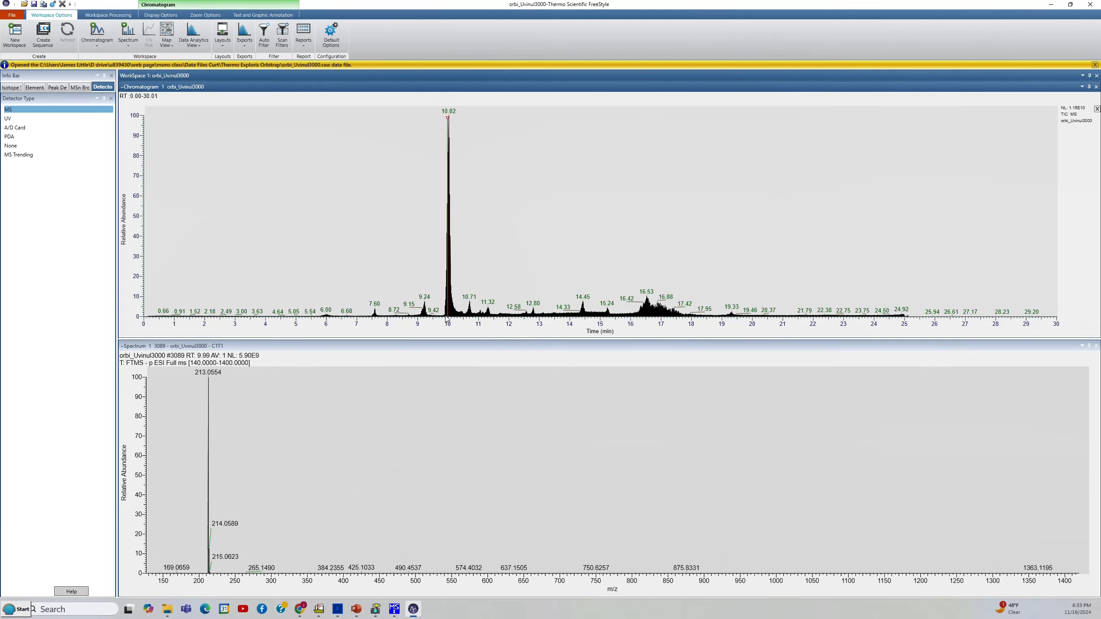
{"action": "key", "text": "Right"}
{"action": "key", "text": "Right"}
{"action": "key", "text": "Right"}
{"action": "key", "text": "Right"}
{"action": "key", "text": "Right"}
{"action": "key", "text": "Right"}
{"action": "key", "text": "Right"}
{"action": "key", "text": "Right"}
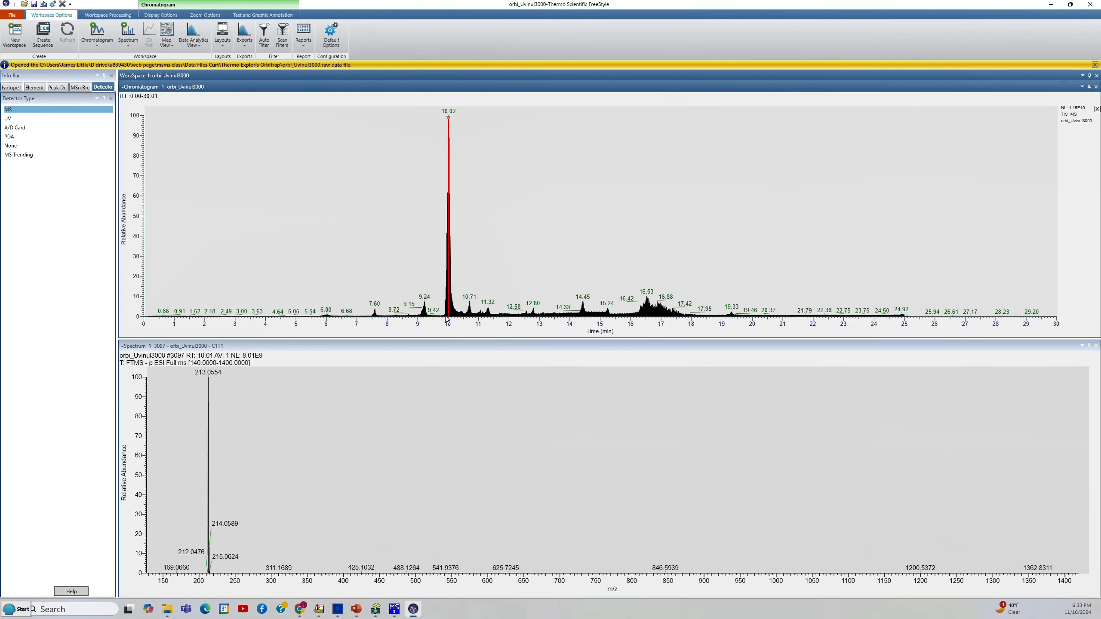
{"action": "key", "text": "Right"}
{"action": "key", "text": "Right"}
{"action": "key", "text": "Right"}
{"action": "key", "text": "Left"}
{"action": "key", "text": "Left"}
{"action": "key", "text": "Left"}
{"action": "key", "text": "Left"}
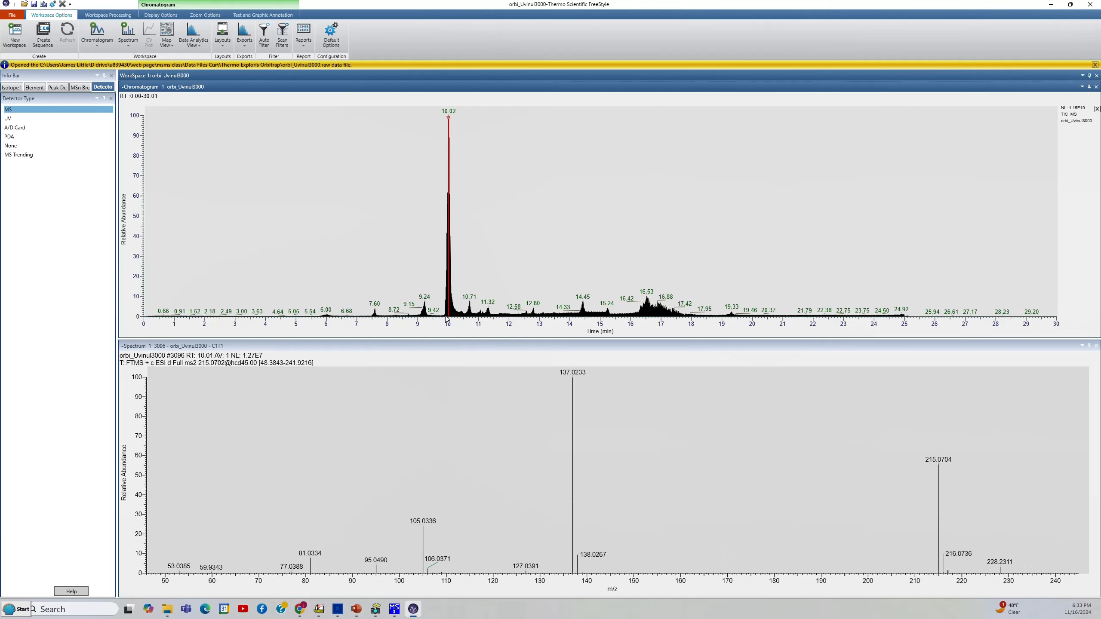
{"action": "key", "text": "Right"}
{"action": "key", "text": "Right"}
{"action": "key", "text": "Right"}
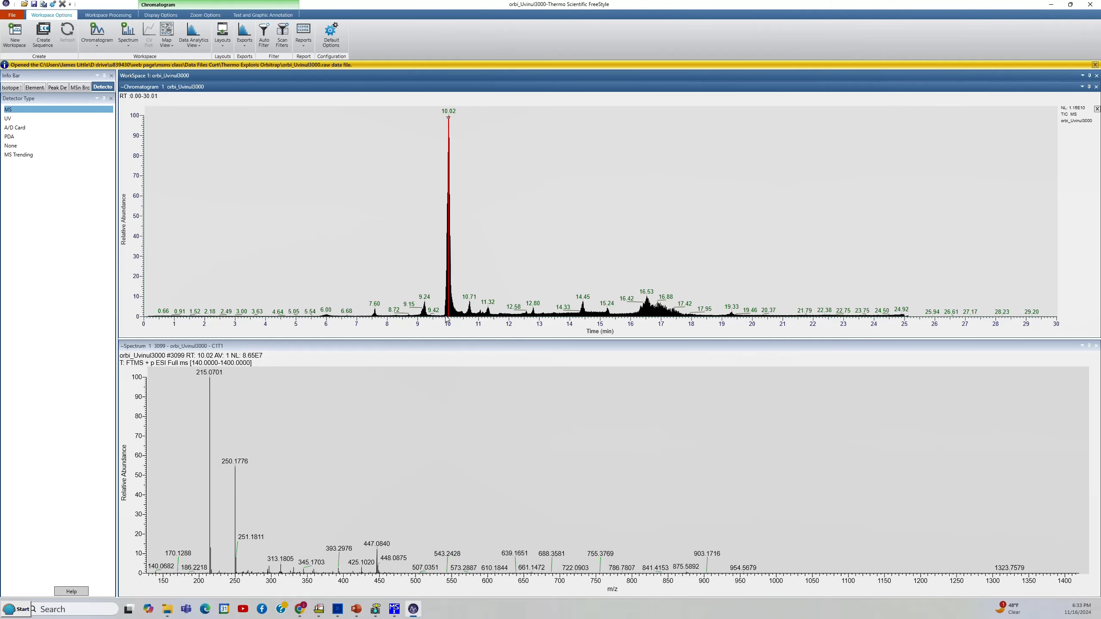
{"action": "key", "text": "Left"}
{"action": "key", "text": "Left"}
{"action": "key", "text": "Left"}
{"action": "key", "text": "Left"}
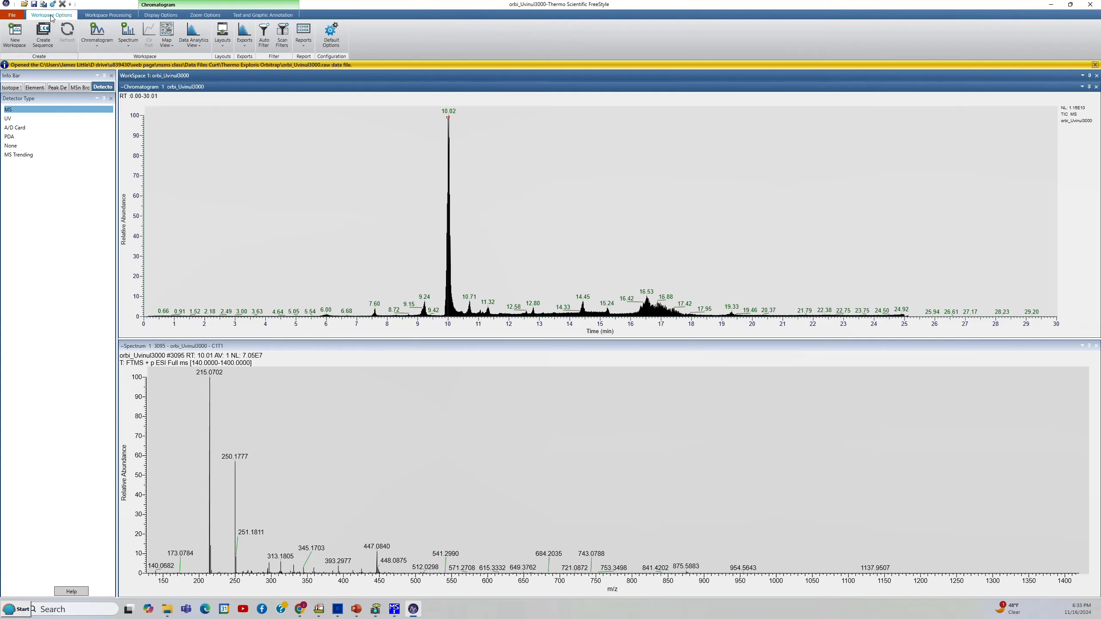
Insert a second chromatogram view and dock it beneath the first chromatogram, above the spectrum.
{"action": "left_click", "coordinate": [90, 16]}
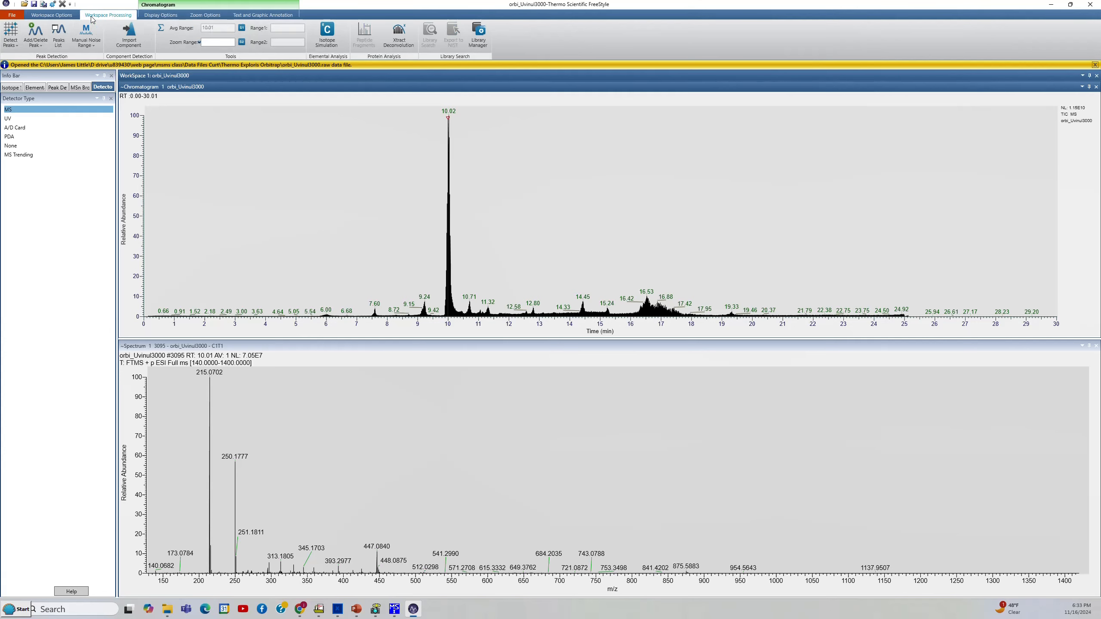
{"action": "left_click", "coordinate": [44, 17]}
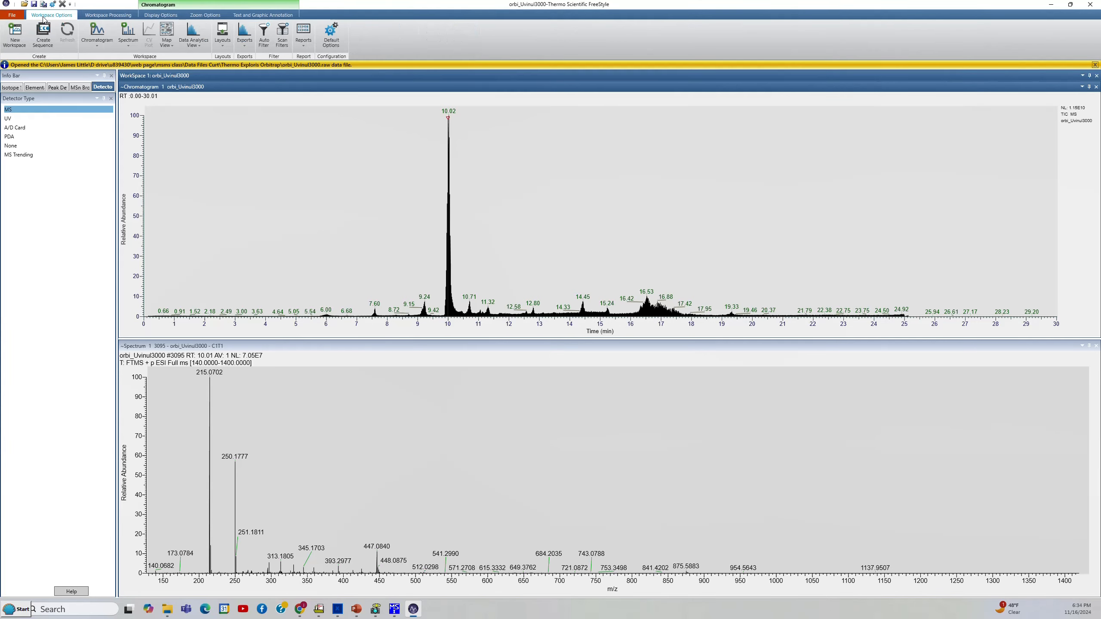
{"action": "left_click", "coordinate": [100, 47]}
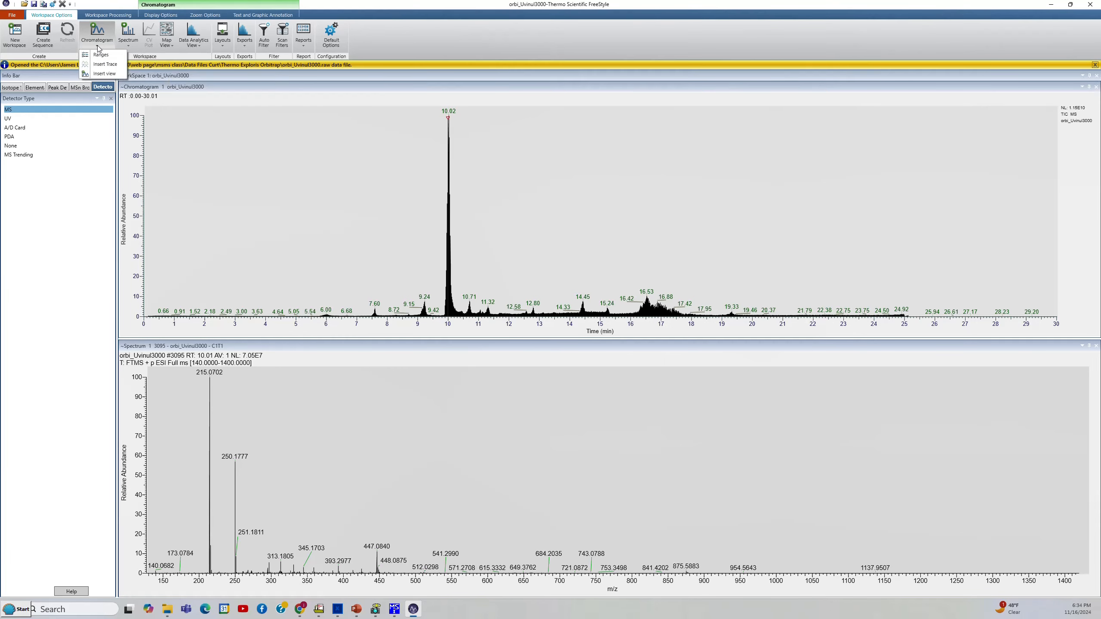
{"action": "left_click", "coordinate": [96, 74]}
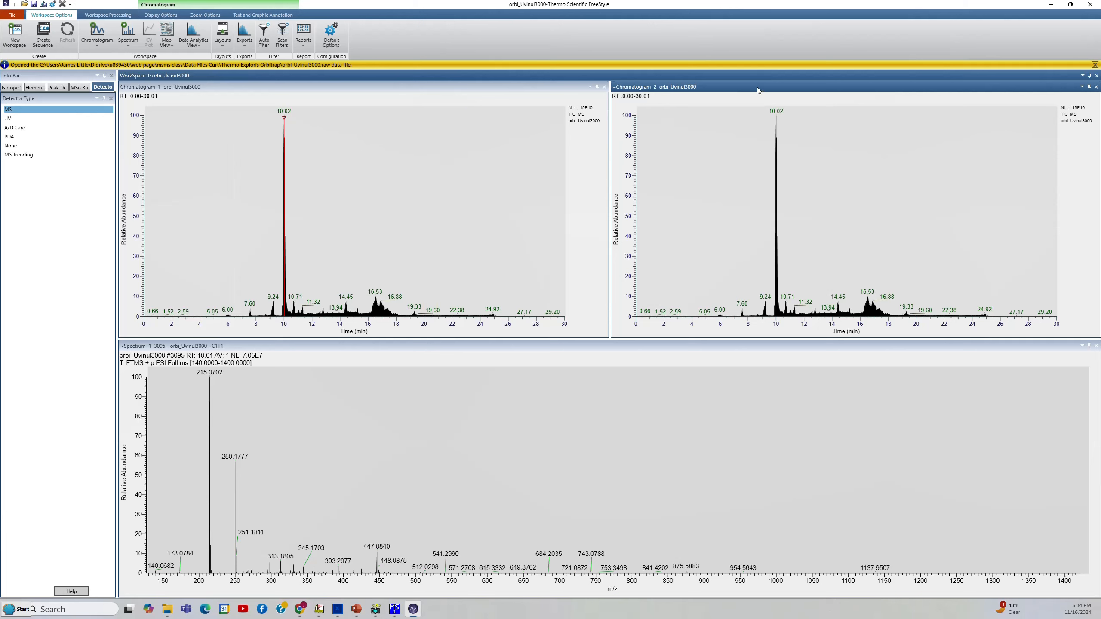
{"action": "left_click_drag", "start_coordinate": [758, 89], "coordinate": [364, 227]}
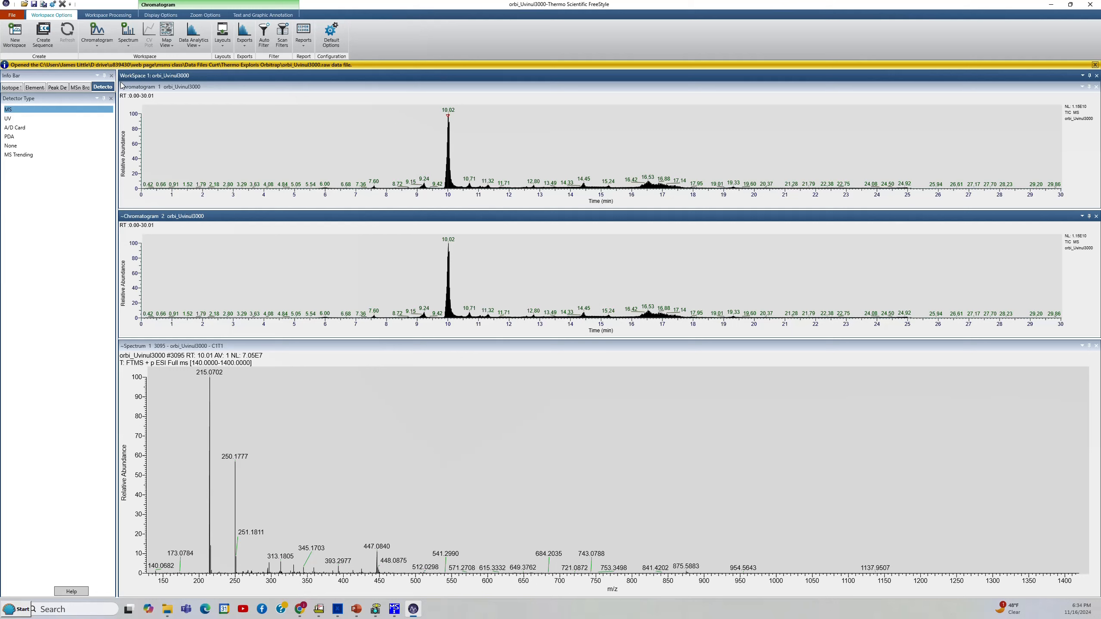
Set the second chromatogram's detector type to PDA and display the UV spectrum at its 10.01 min peak.
{"action": "left_click", "coordinate": [101, 87]}
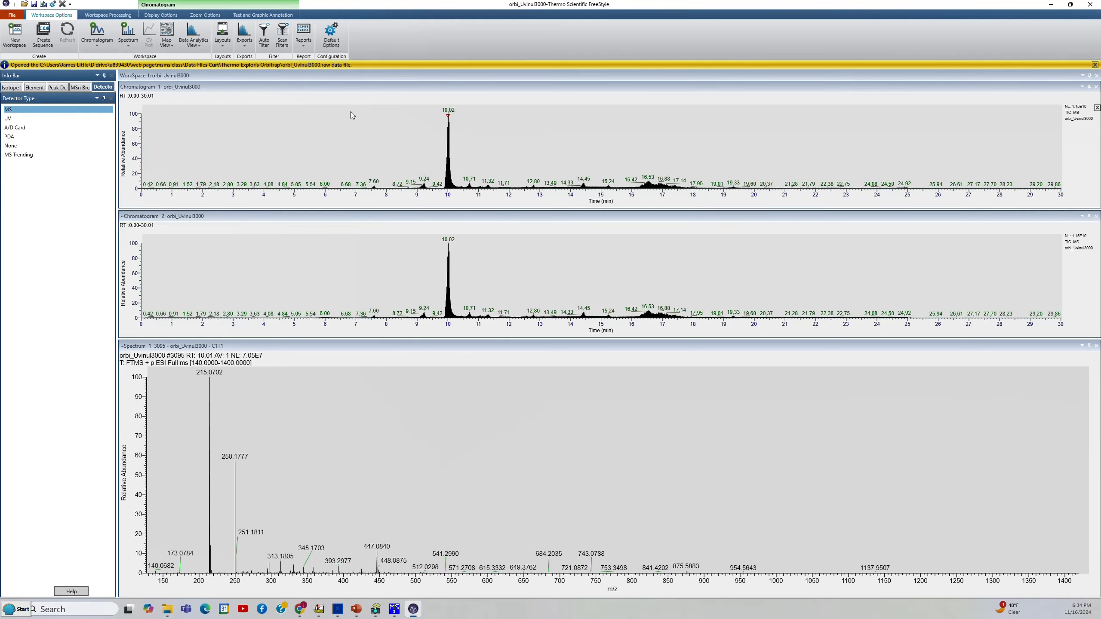
{"action": "left_click", "coordinate": [360, 88]}
{"action": "left_click", "coordinate": [368, 219]}
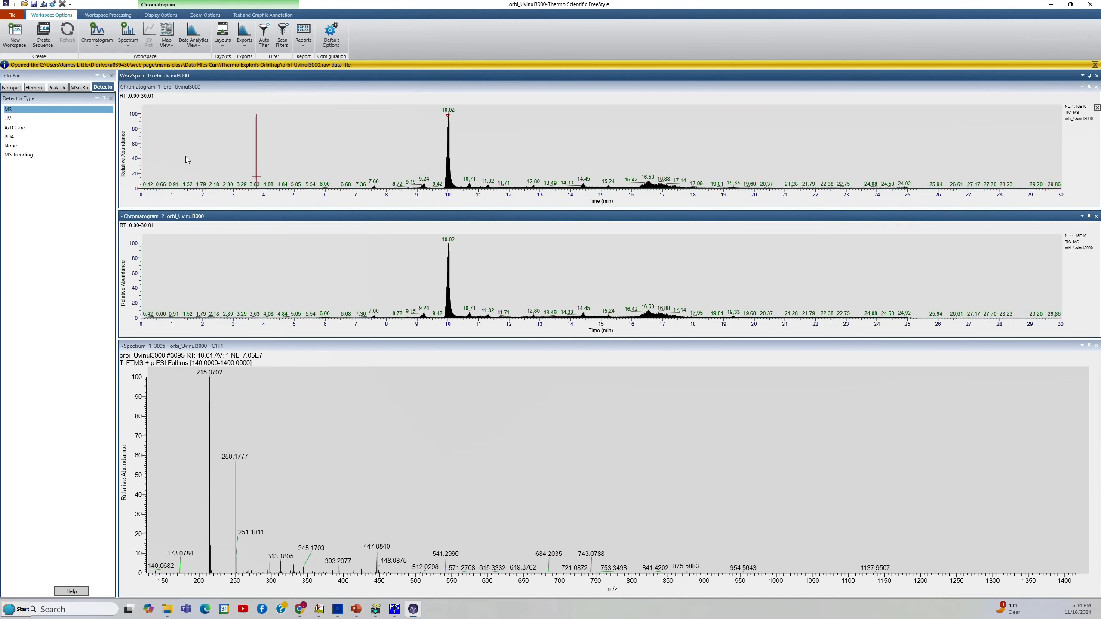
{"action": "left_click", "coordinate": [9, 137]}
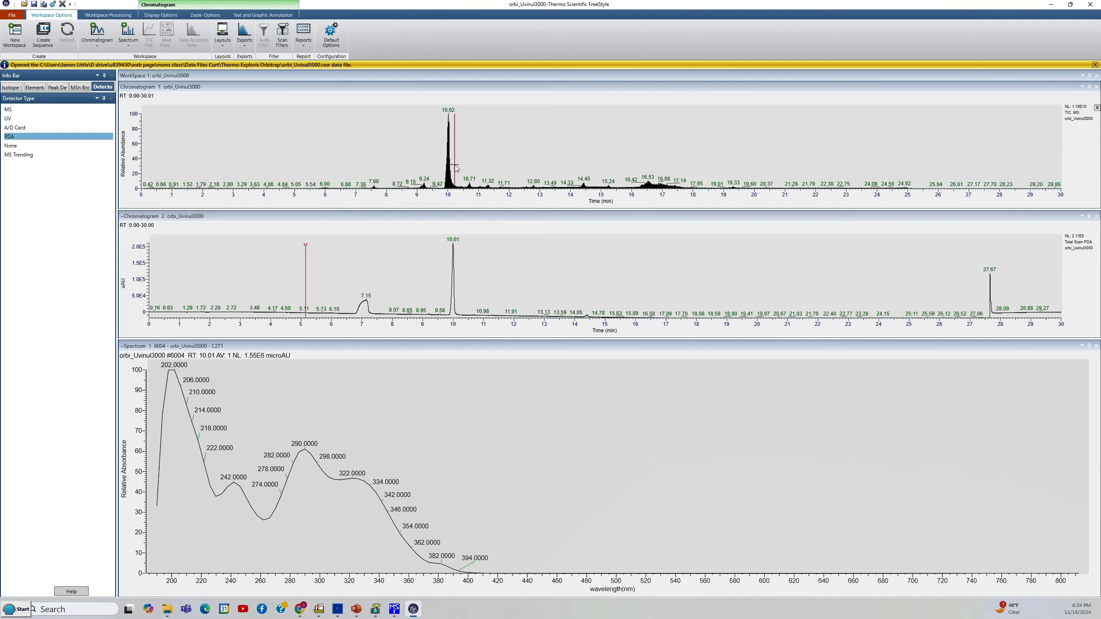
{"action": "left_click", "coordinate": [453, 271]}
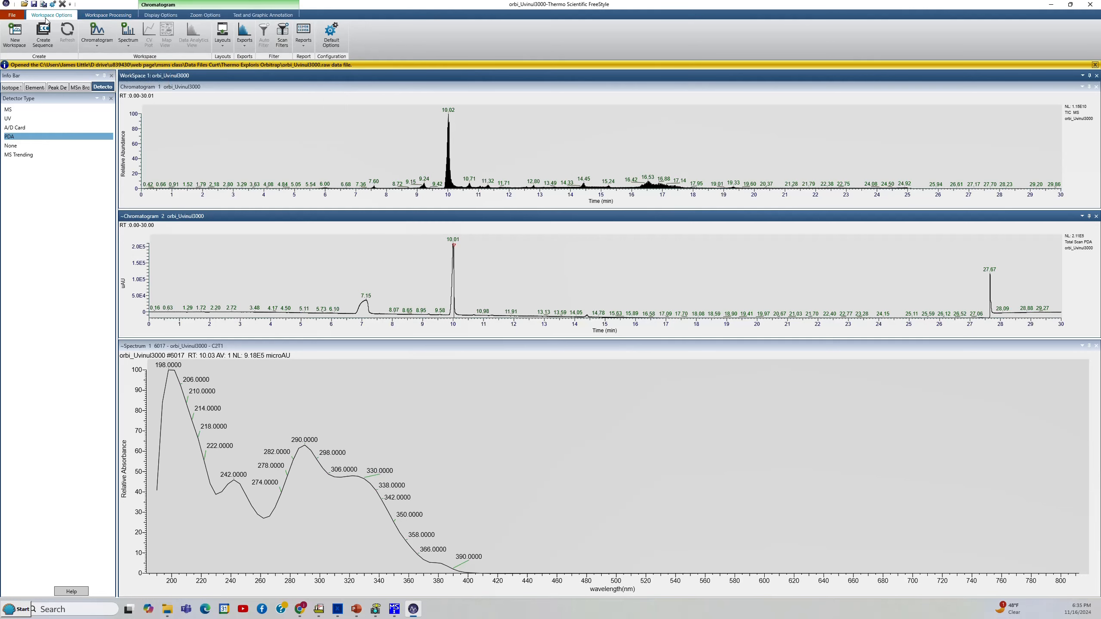
Apply the scan filter FTMS - p ESI Full ms [140.0000-1400.0000] to the second chromatogram and display the spectrum at its 10.02 min peak.
{"action": "left_click", "coordinate": [285, 32]}
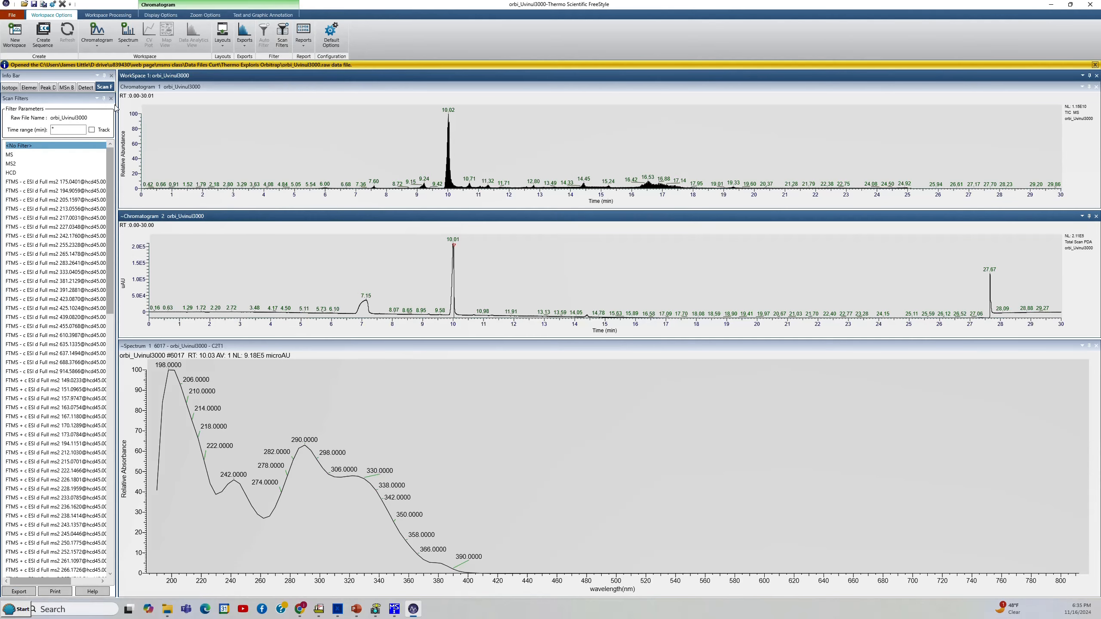
{"action": "left_click_drag", "start_coordinate": [115, 107], "coordinate": [177, 104]}
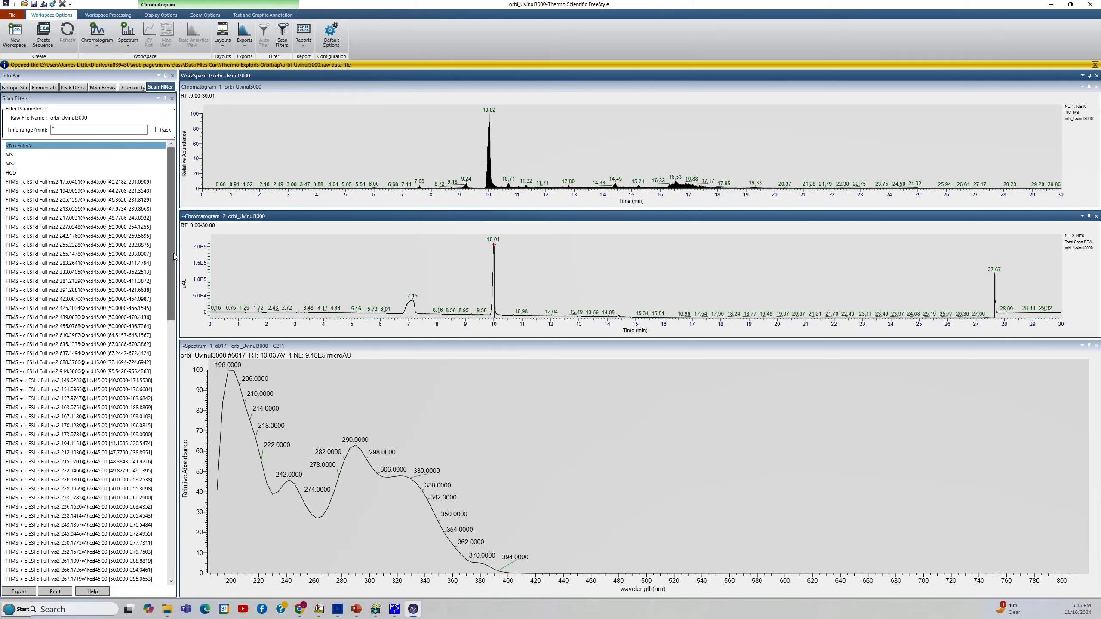
{"action": "left_click_drag", "start_coordinate": [173, 257], "coordinate": [169, 522]}
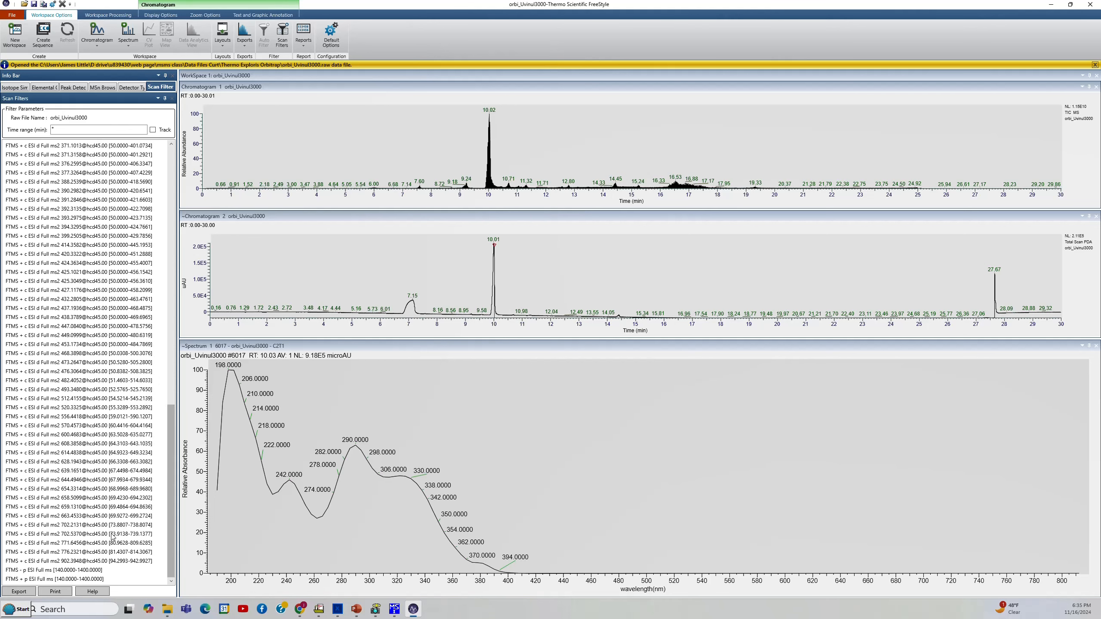
{"action": "left_click", "coordinate": [48, 571]}
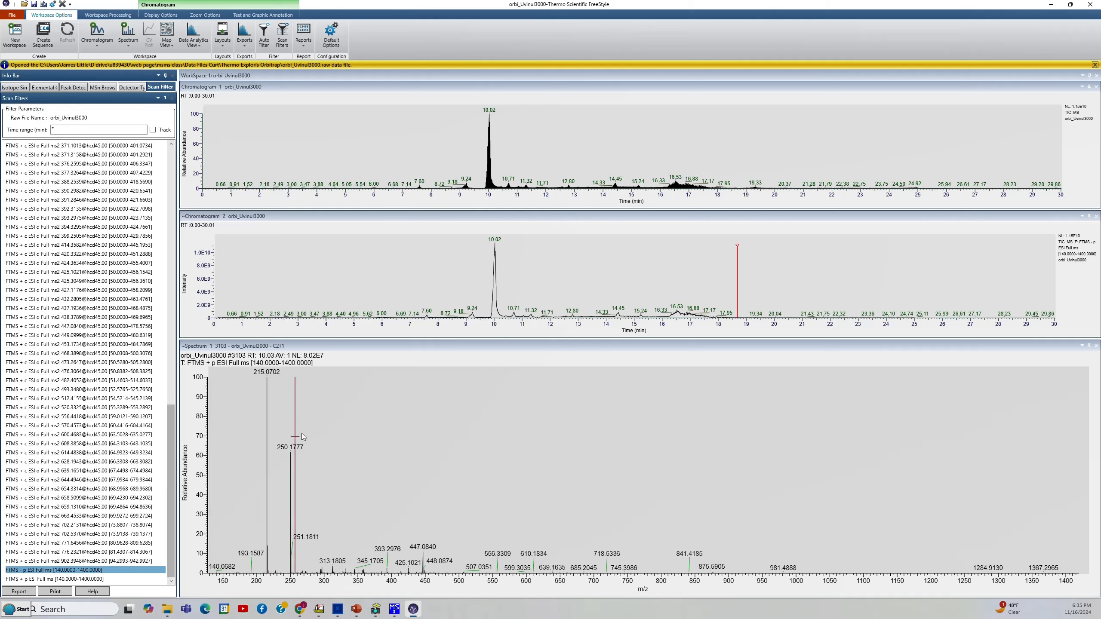
{"action": "left_click", "coordinate": [495, 312]}
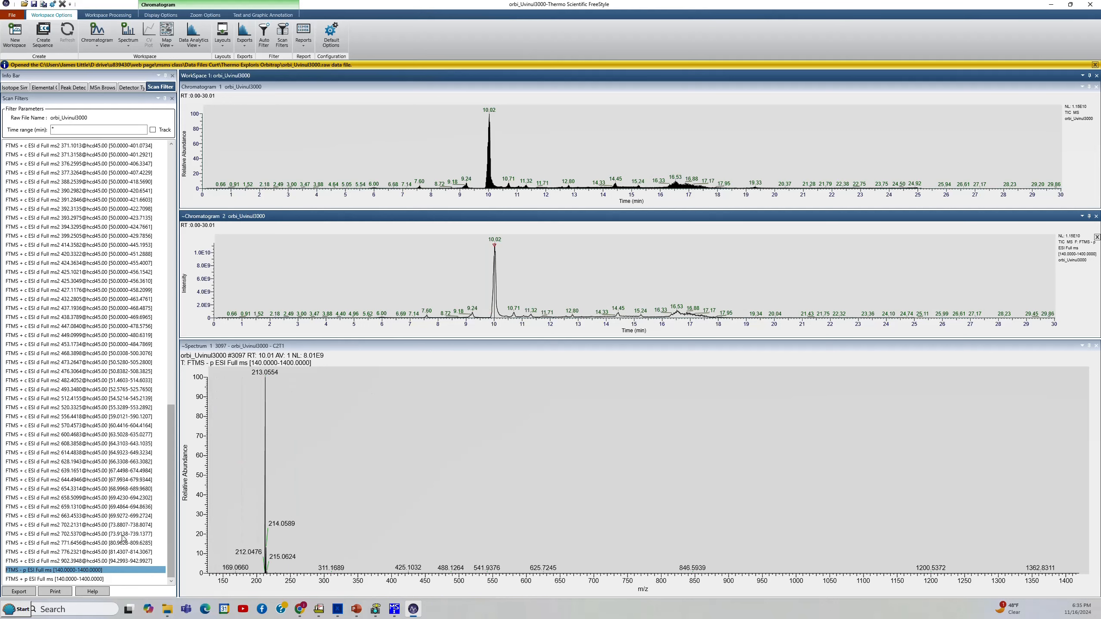
Filter the second chromatogram to FTMS + p ESI Full ms [140.0000-1400.0000] and average the spectrum across its 10.05 min peak, about 9.87-10.15 min.
{"action": "left_click", "coordinate": [32, 580]}
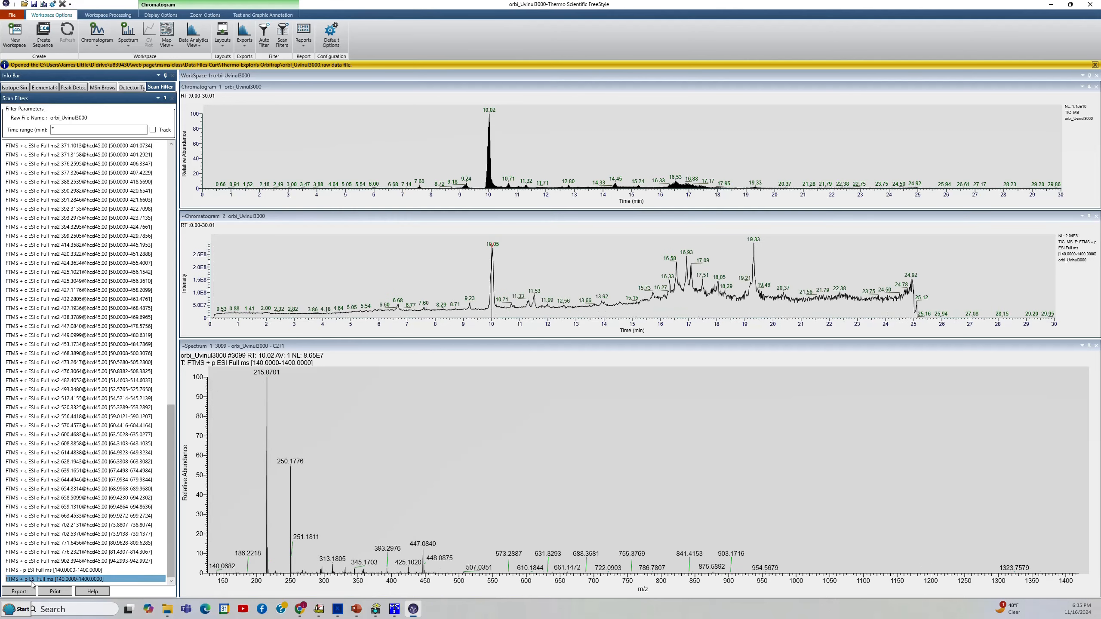
{"action": "left_click", "coordinate": [494, 280]}
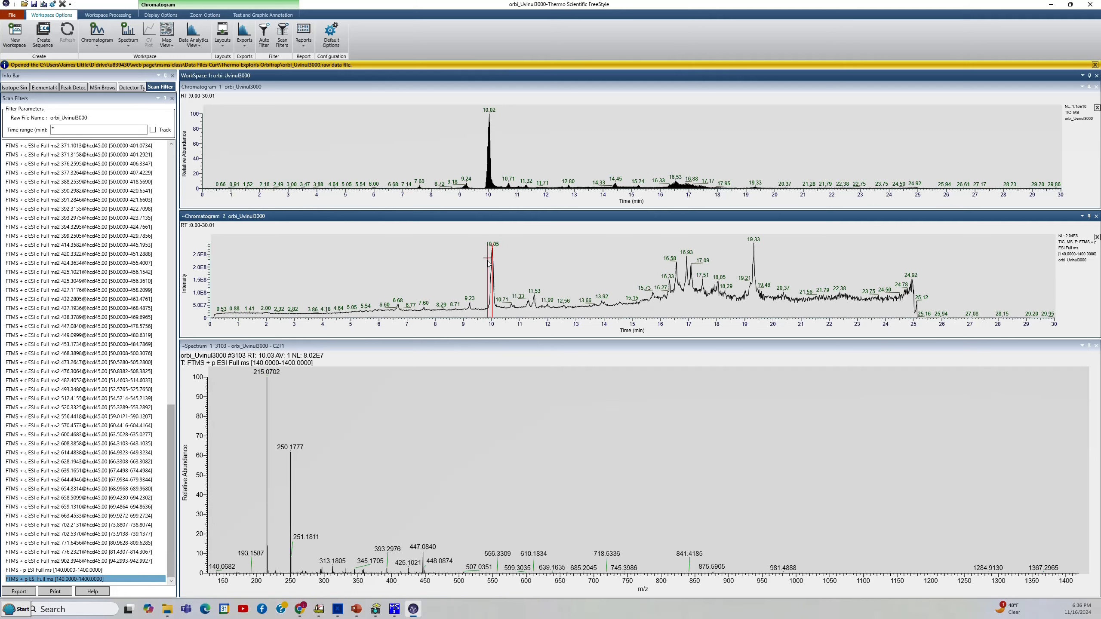
{"action": "right_click", "coordinate": [470, 255]}
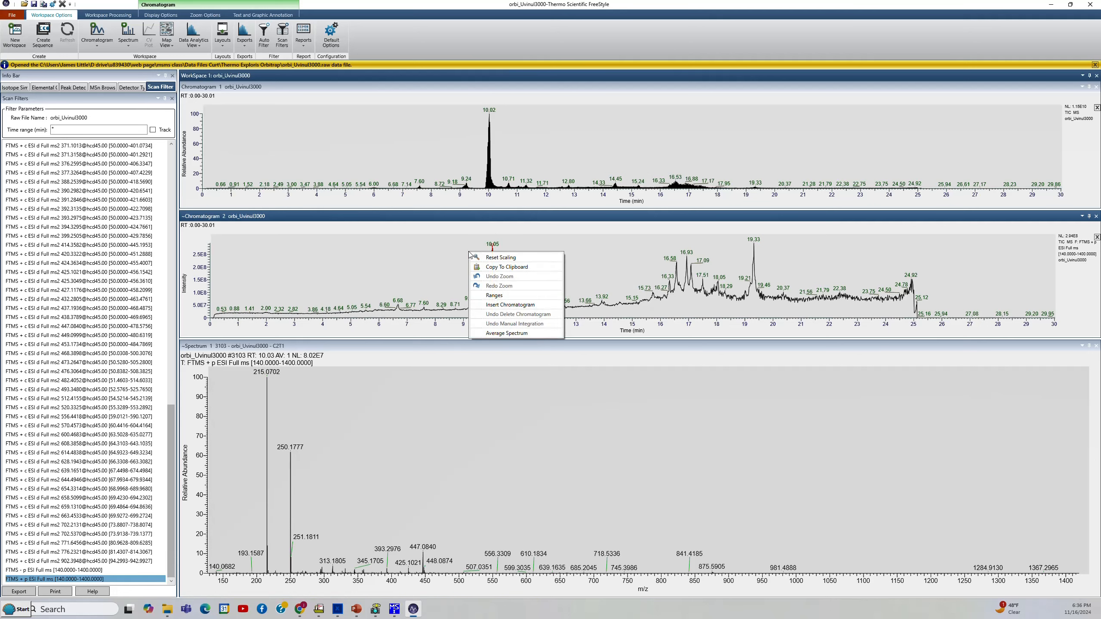
{"action": "left_click", "coordinate": [499, 333]}
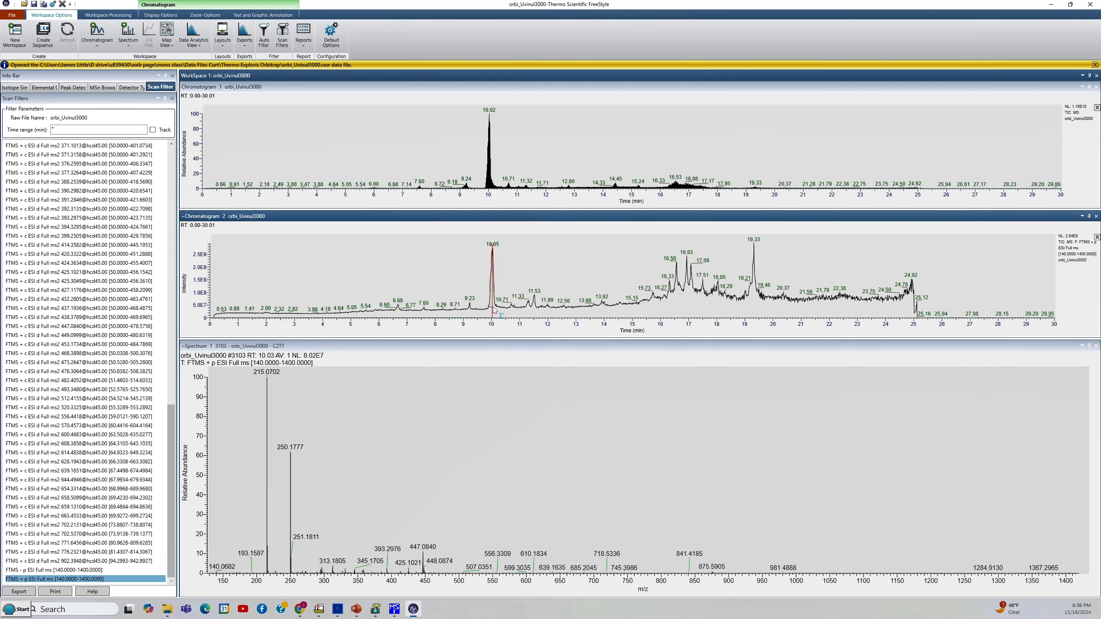
{"action": "left_click_drag", "start_coordinate": [488, 308], "coordinate": [496, 308]}
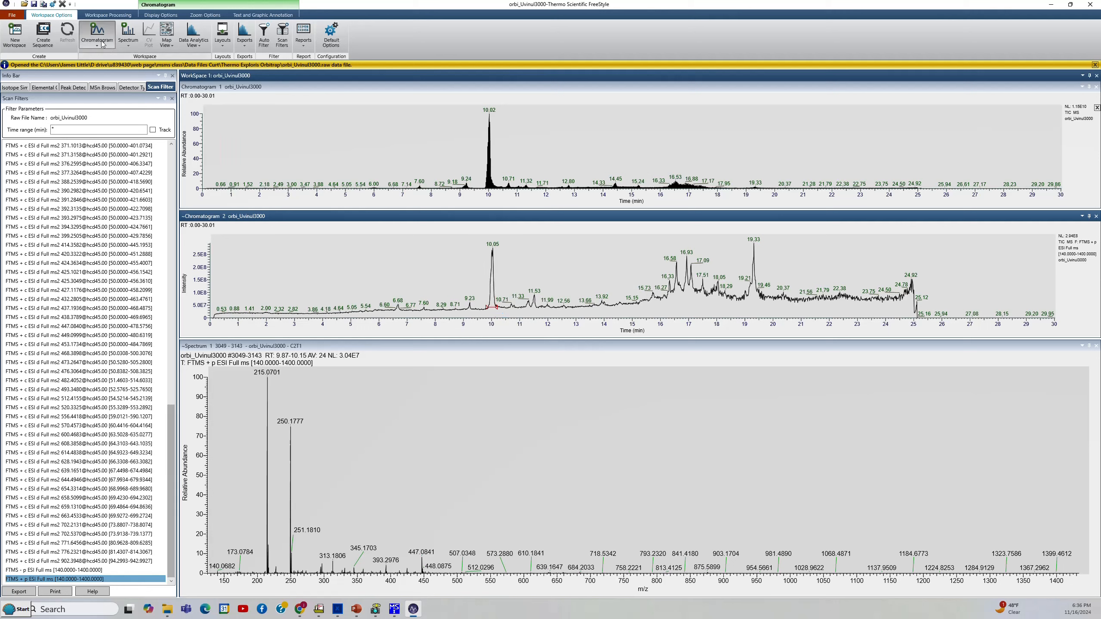
Subtract background from the averaged spectrum using two second-chromatogram ranges flanking the peak, about 9.53-9.69 min and 10.27-10.50 min.
{"action": "left_click", "coordinate": [94, 15]}
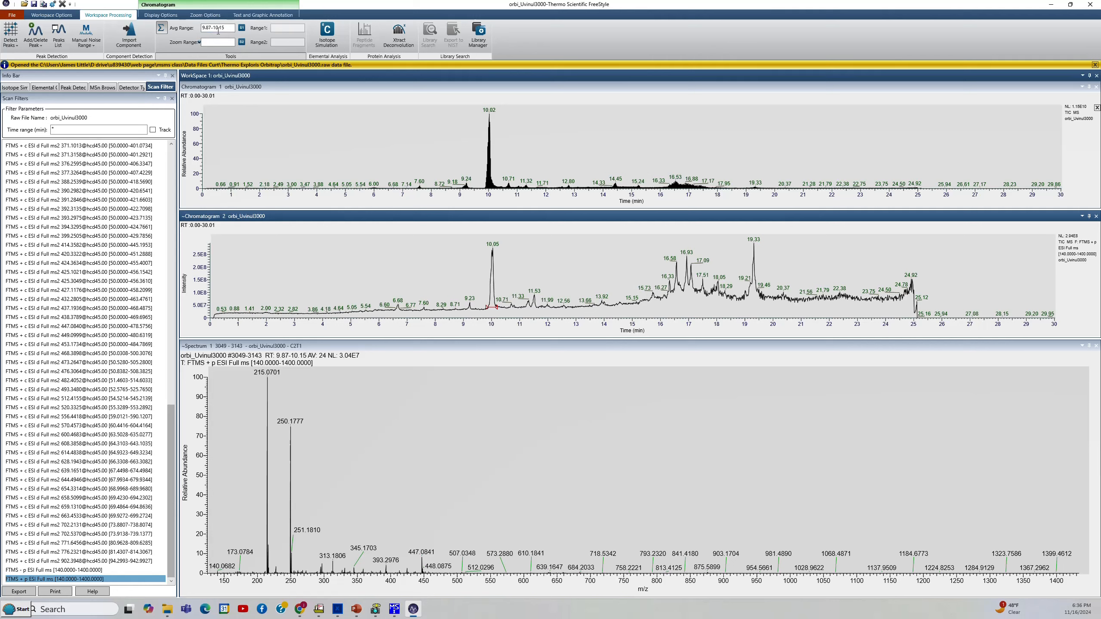
{"action": "left_click", "coordinate": [242, 28]}
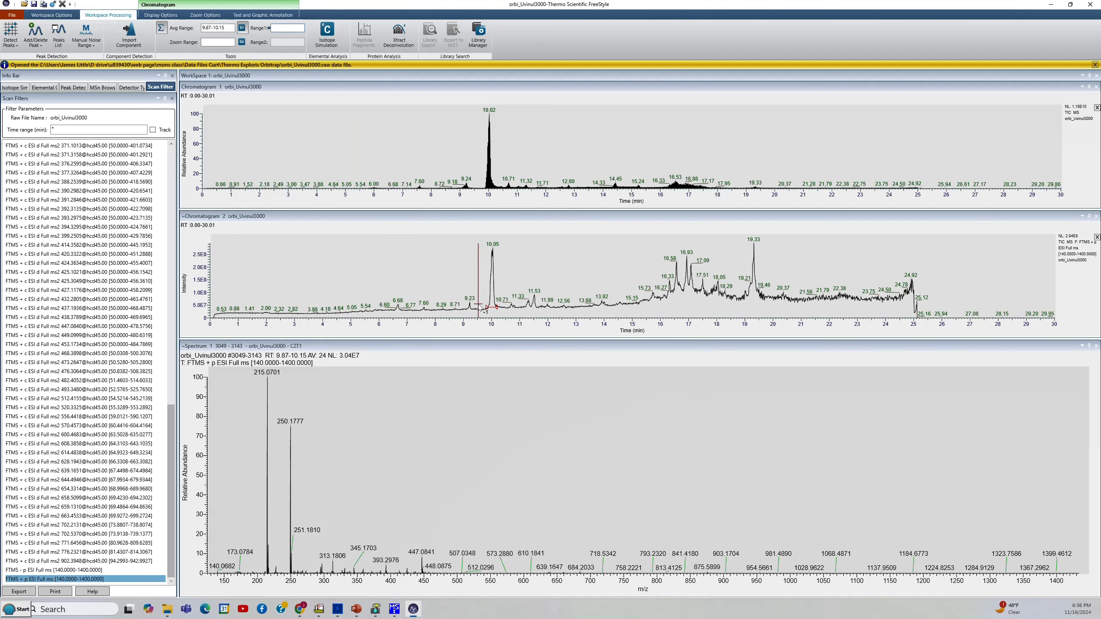
{"action": "left_click_drag", "start_coordinate": [479, 305], "coordinate": [483, 308]}
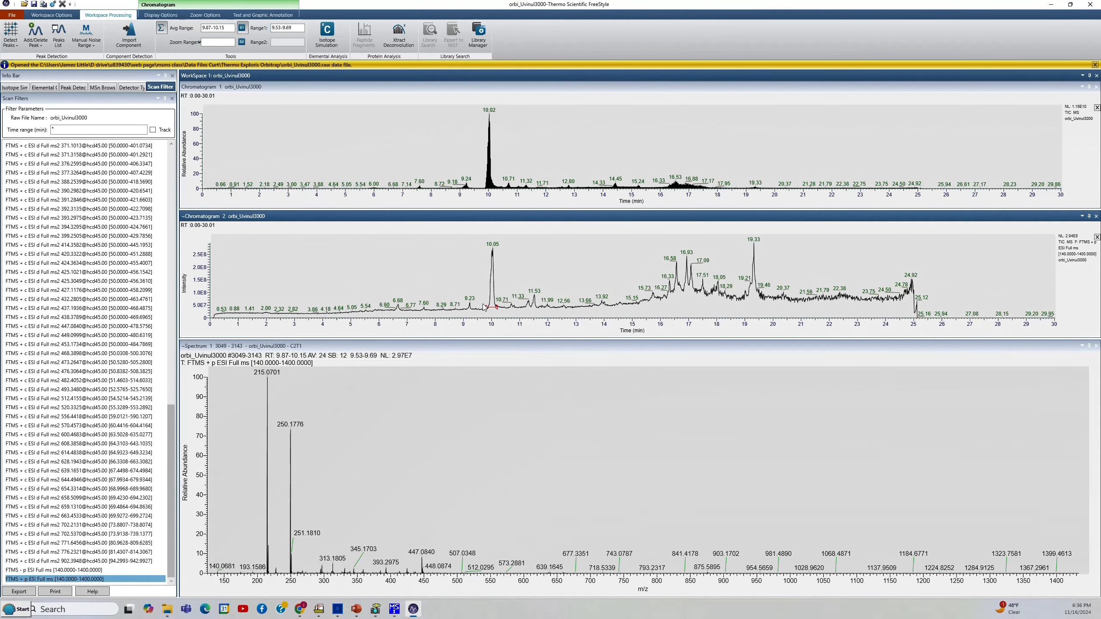
{"action": "left_click", "coordinate": [241, 42]}
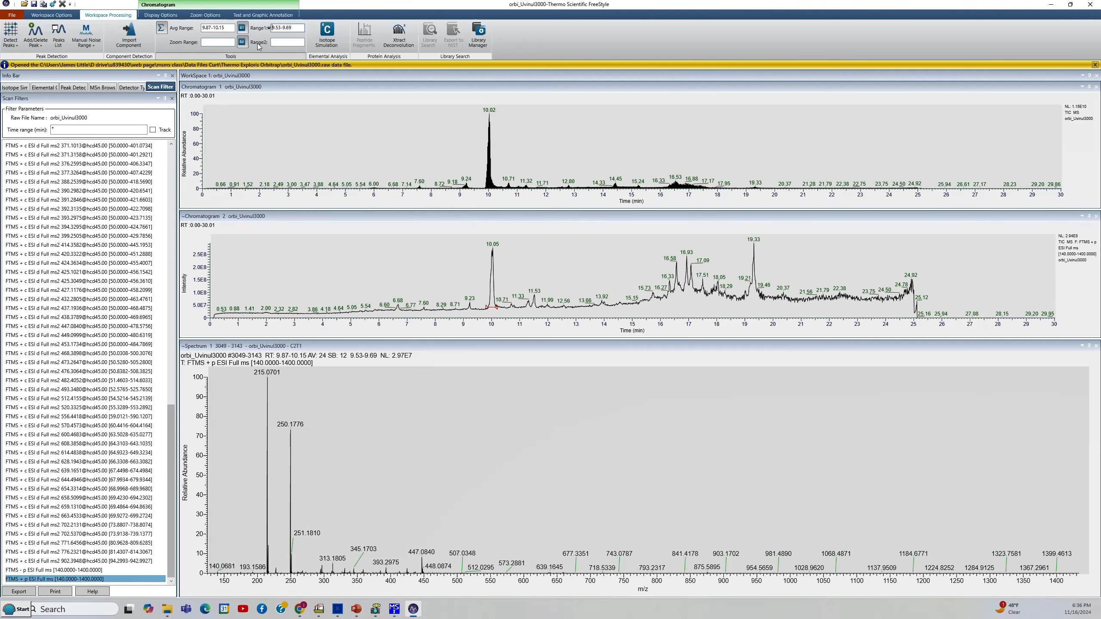
{"action": "left_click", "coordinate": [278, 43]}
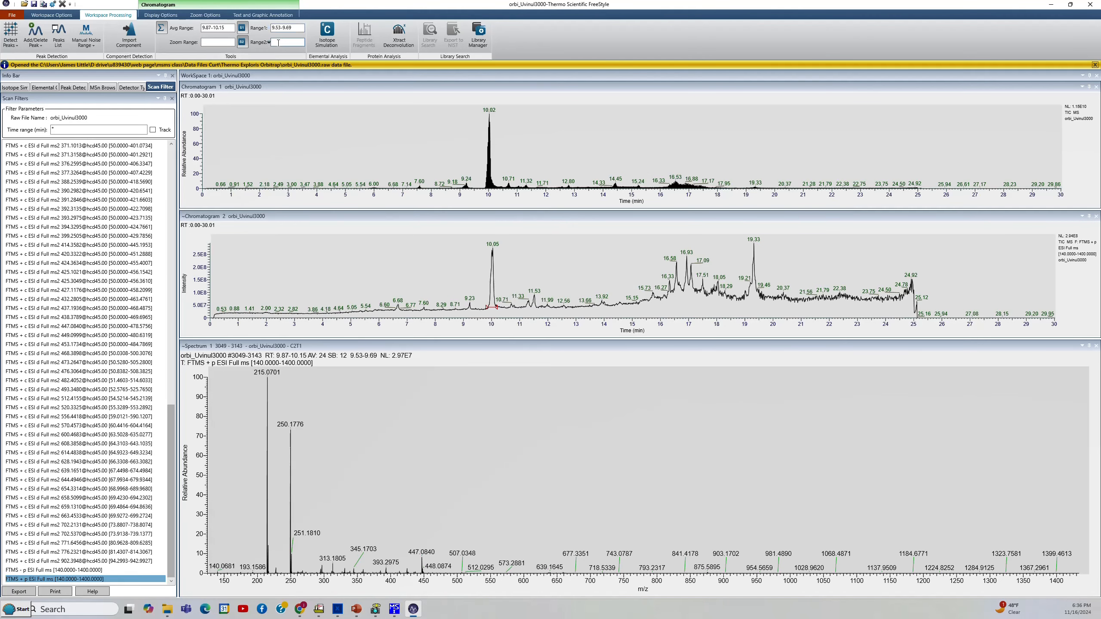
{"action": "left_click", "coordinate": [500, 311]}
{"action": "left_click_drag", "start_coordinate": [499, 309], "coordinate": [506, 310]}
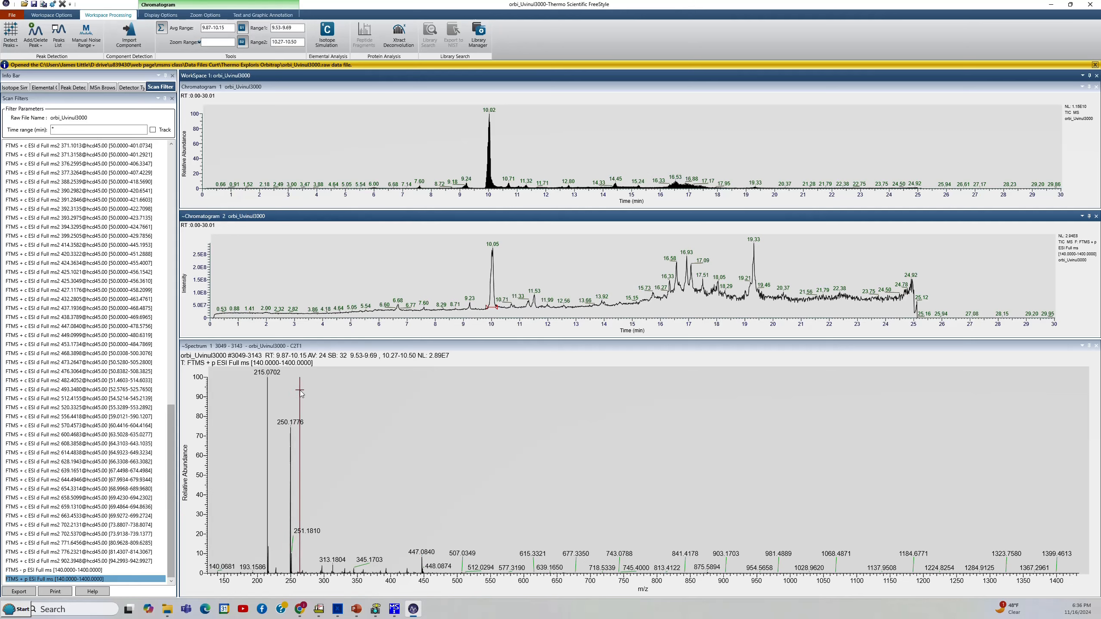
Apply the scan filter FTMS - p ESI Full ms [140.0000-1400.0000] to the second chromatogram and to the first chromatogram.
{"action": "left_click", "coordinate": [93, 571]}
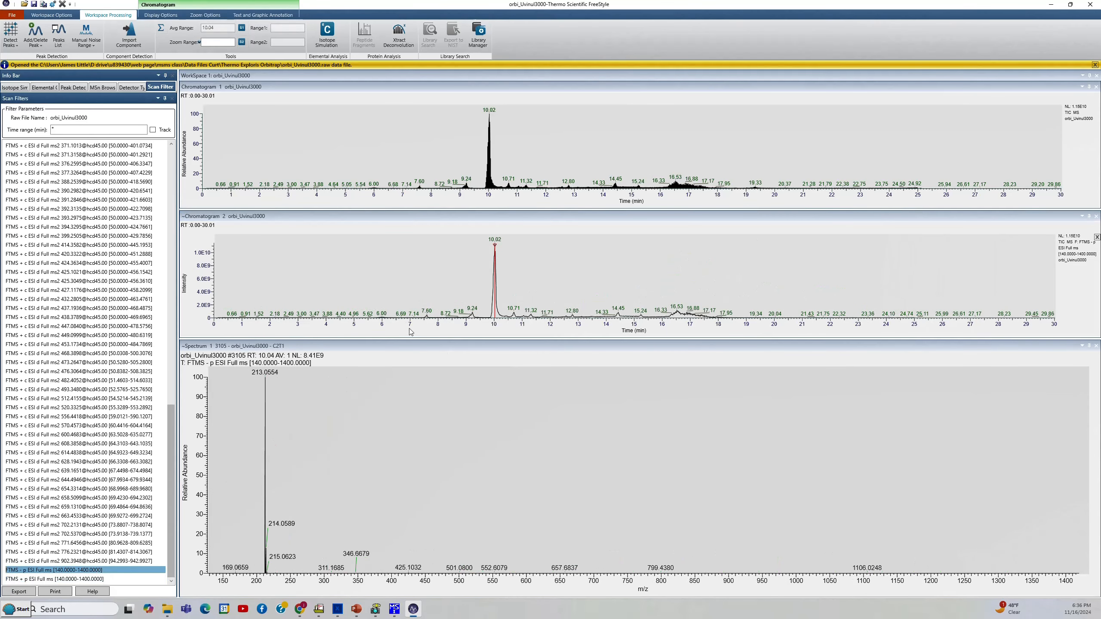
{"action": "left_click", "coordinate": [497, 280]}
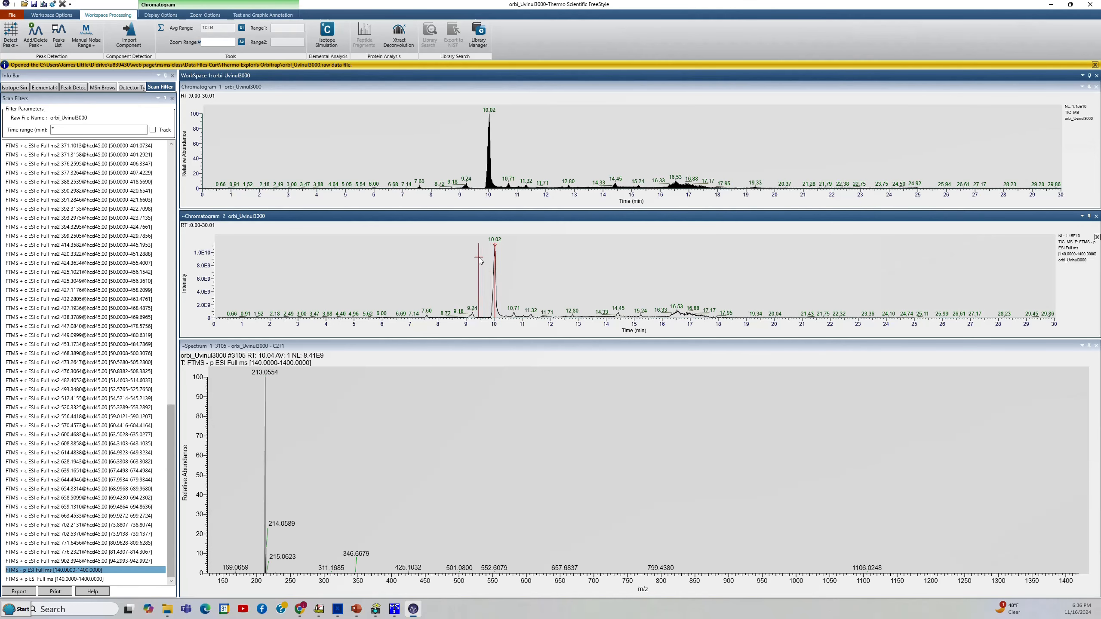
{"action": "left_click", "coordinate": [480, 148]}
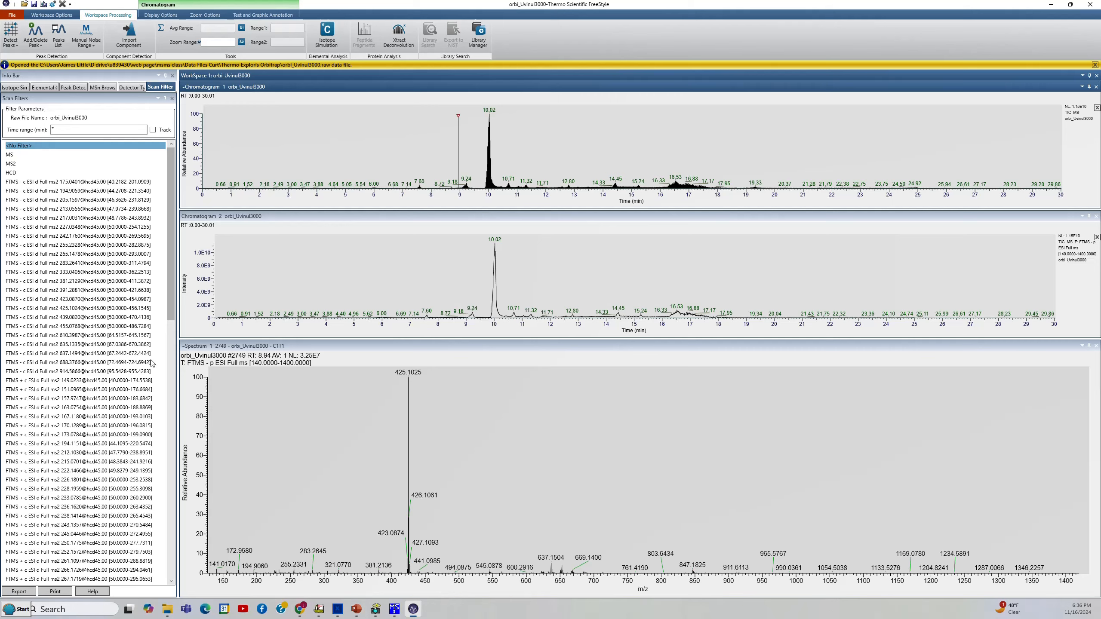
{"action": "left_click", "coordinate": [173, 315]}
{"action": "left_click_drag", "start_coordinate": [174, 315], "coordinate": [145, 590]}
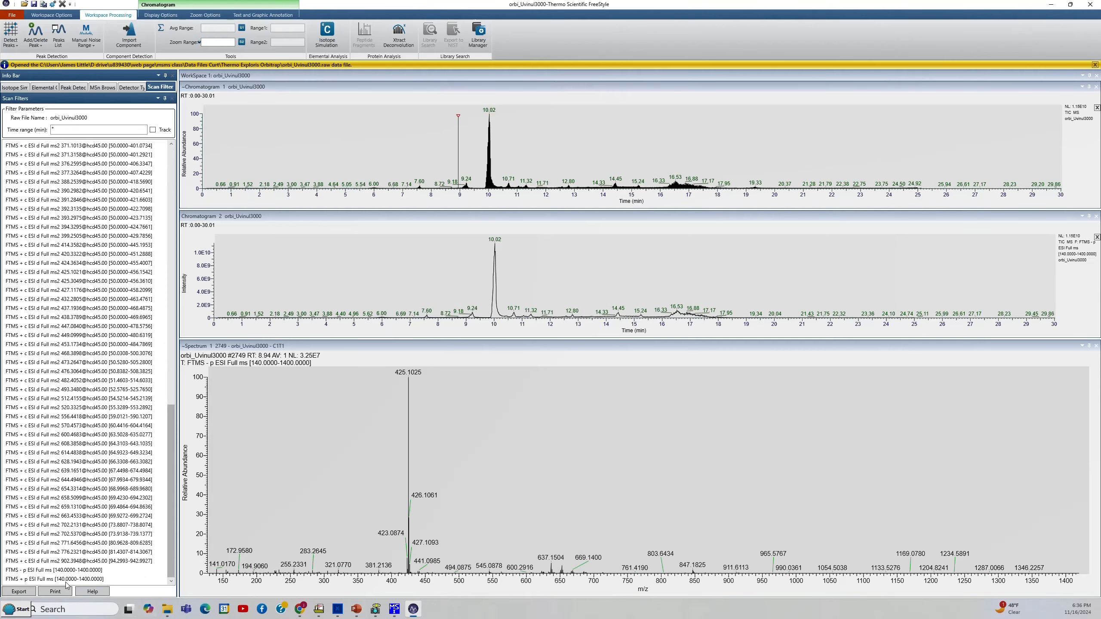
{"action": "left_click", "coordinate": [55, 571]}
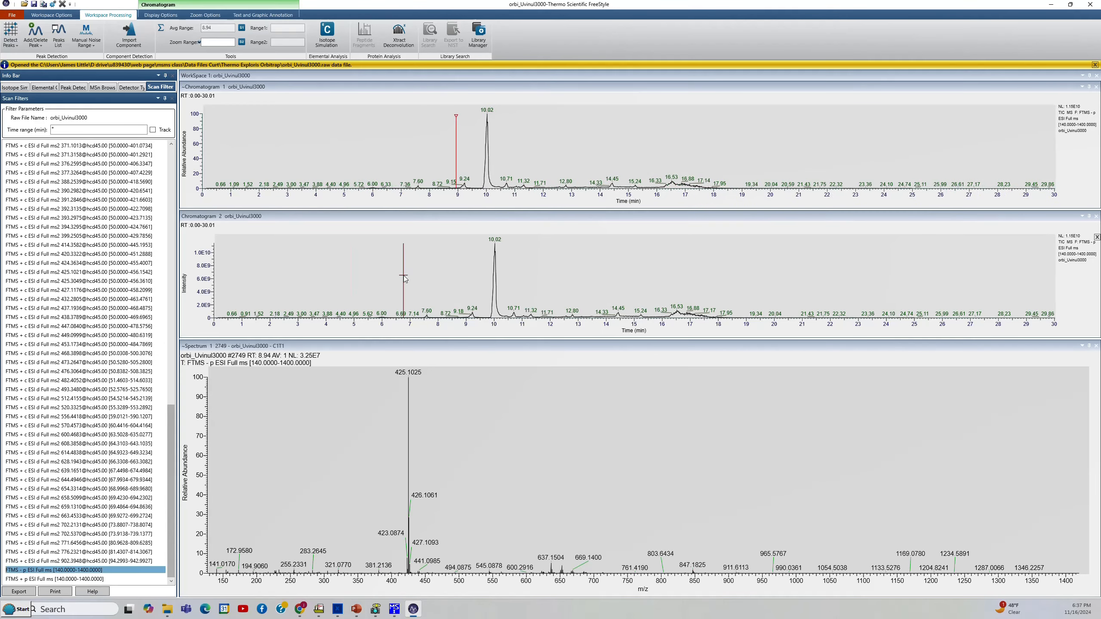
Average the negative full-scan spectrum across the first chromatogram's 10.02 min peak, about 9.90-10.24 min.
{"action": "right_click", "coordinate": [466, 146]}
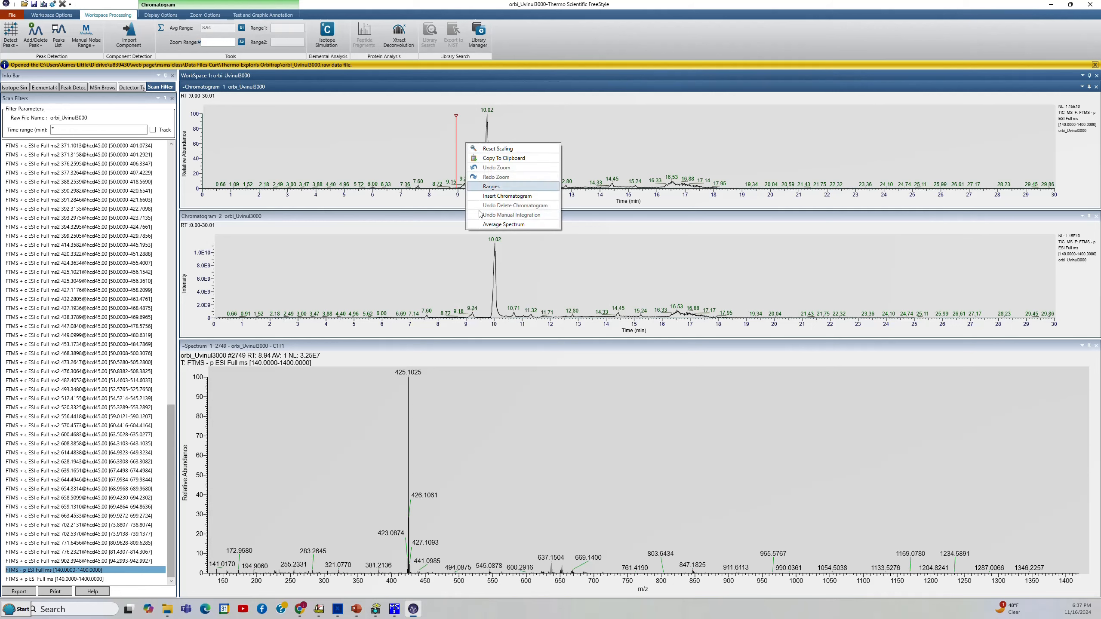
{"action": "left_click", "coordinate": [499, 225]}
{"action": "left_click_drag", "start_coordinate": [483, 188], "coordinate": [493, 187]}
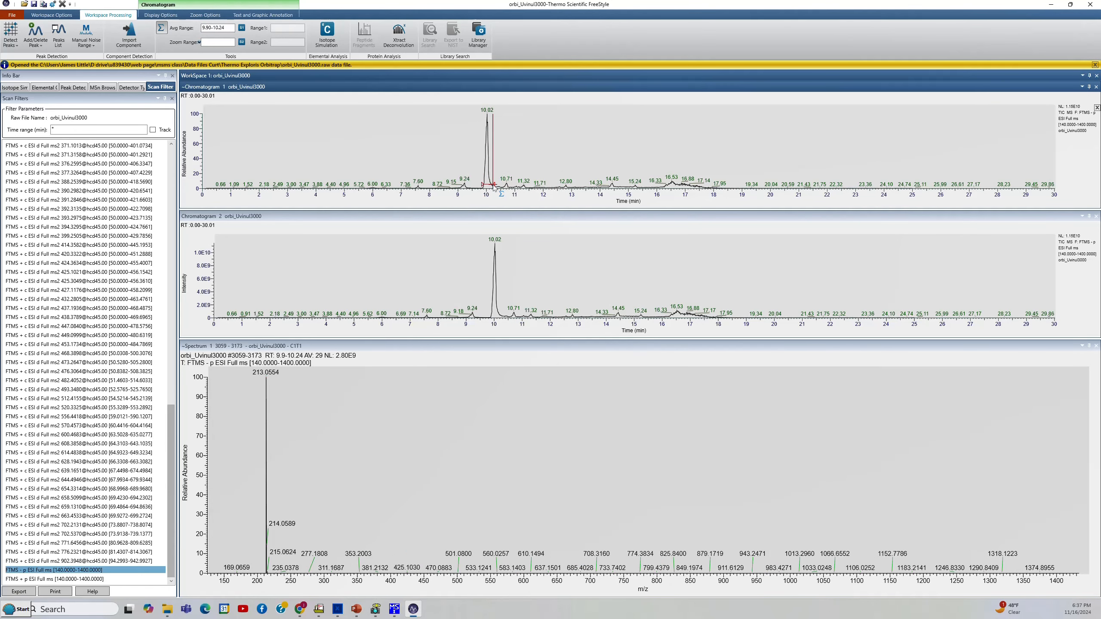
{"action": "left_click", "coordinate": [172, 547]}
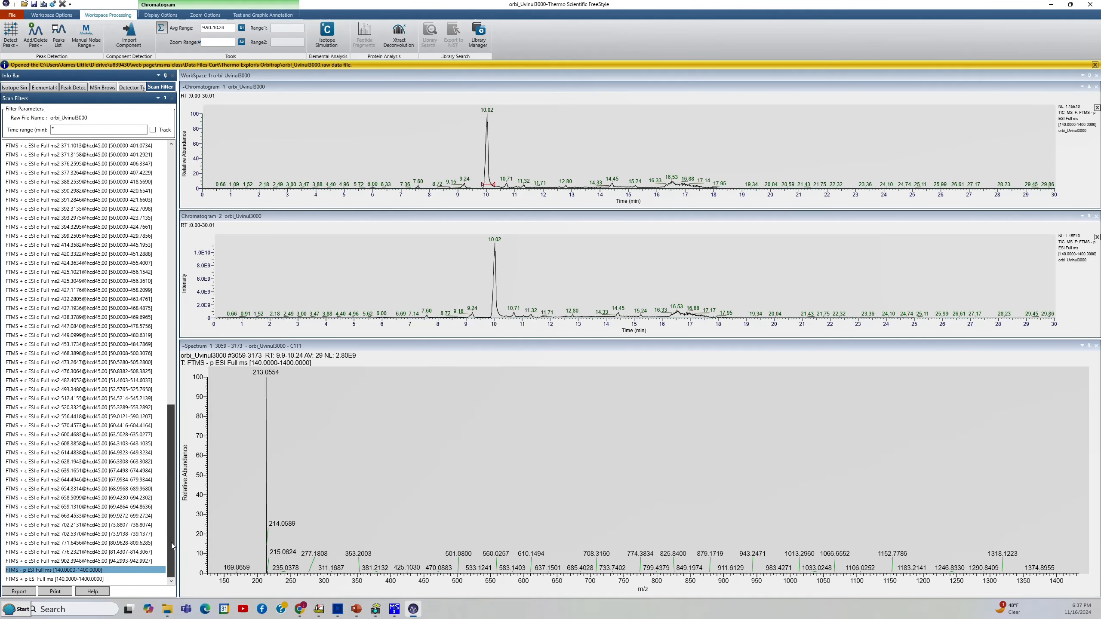
{"action": "left_click_drag", "start_coordinate": [173, 545], "coordinate": [172, 401]}
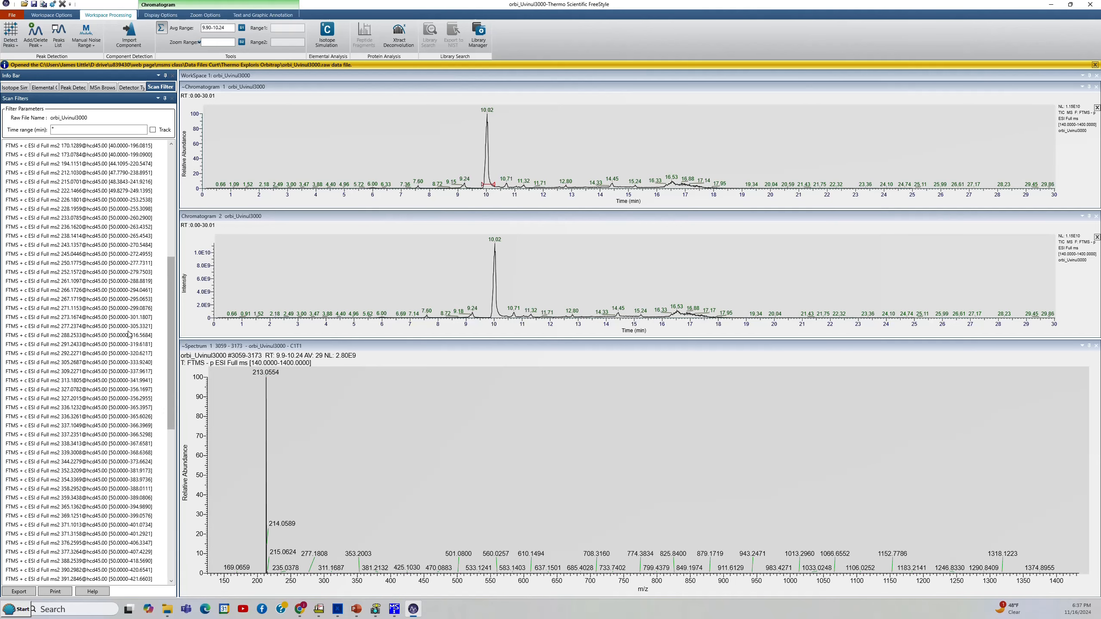
{"action": "left_click_drag", "start_coordinate": [170, 320], "coordinate": [162, 213]}
{"action": "left_click", "coordinate": [83, 210]}
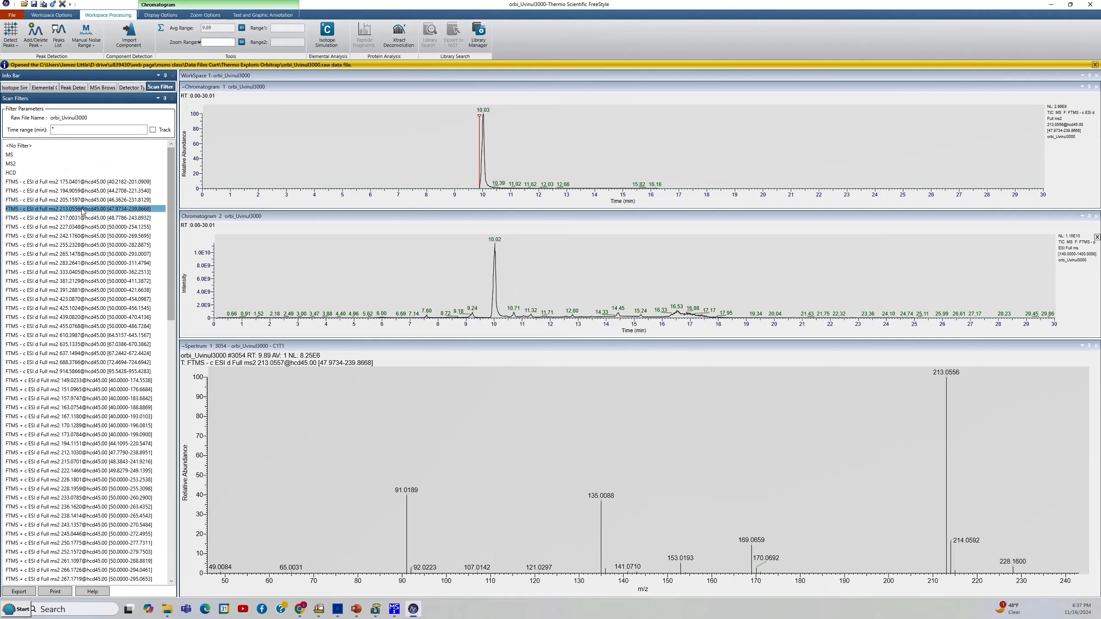
{"action": "left_click", "coordinate": [485, 162]}
{"action": "left_click", "coordinate": [483, 159]}
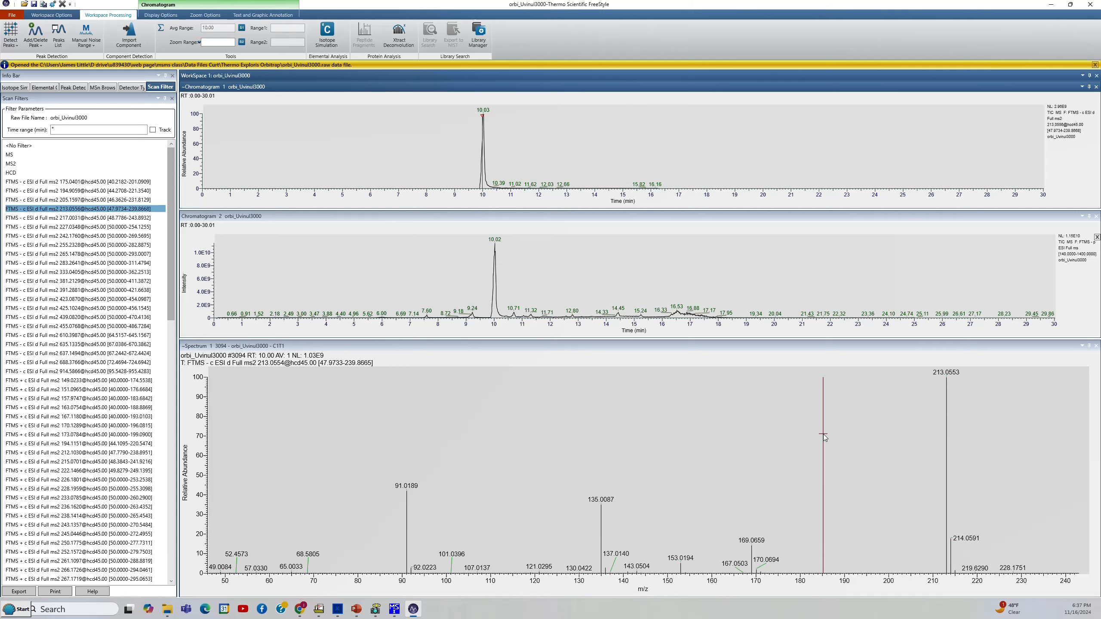
Average the negative MS2 spectrum across the first chromatogram's 10.03 min peak, about 9.93-10.11 min.
{"action": "right_click", "coordinate": [487, 124]}
{"action": "left_click", "coordinate": [517, 206]}
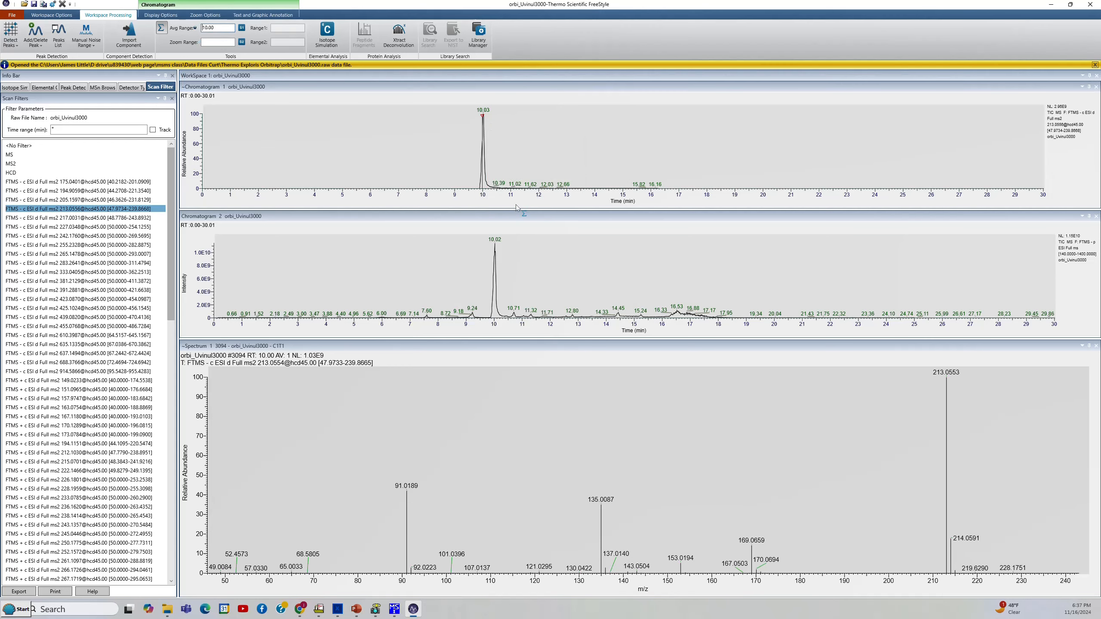
{"action": "left_click", "coordinate": [482, 186]}
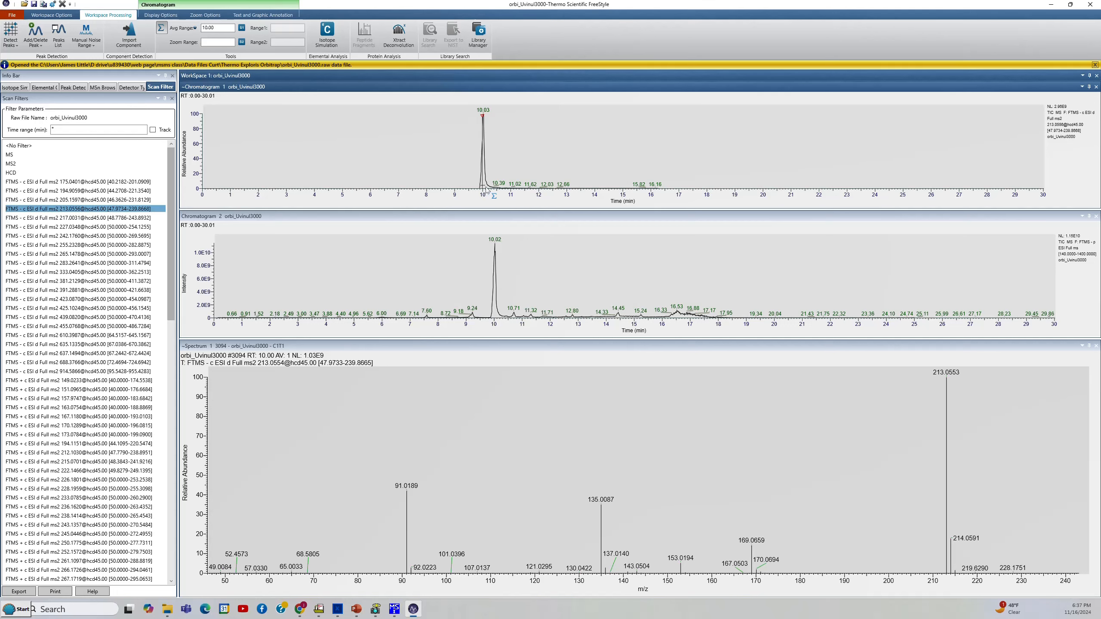
{"action": "left_click_drag", "start_coordinate": [481, 186], "coordinate": [486, 187]}
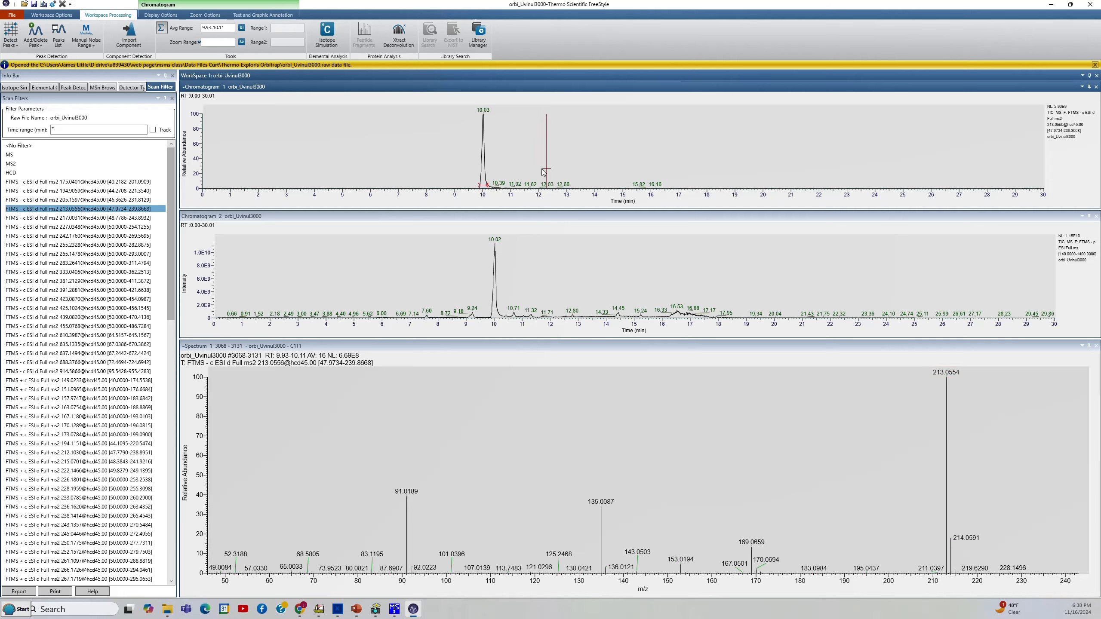
View individual negative MS2 scans across the first chromatogram's peak, at about 10.01, 10.11 and 10.04 min.
{"action": "left_click", "coordinate": [481, 173]}
{"action": "left_click", "coordinate": [484, 173]}
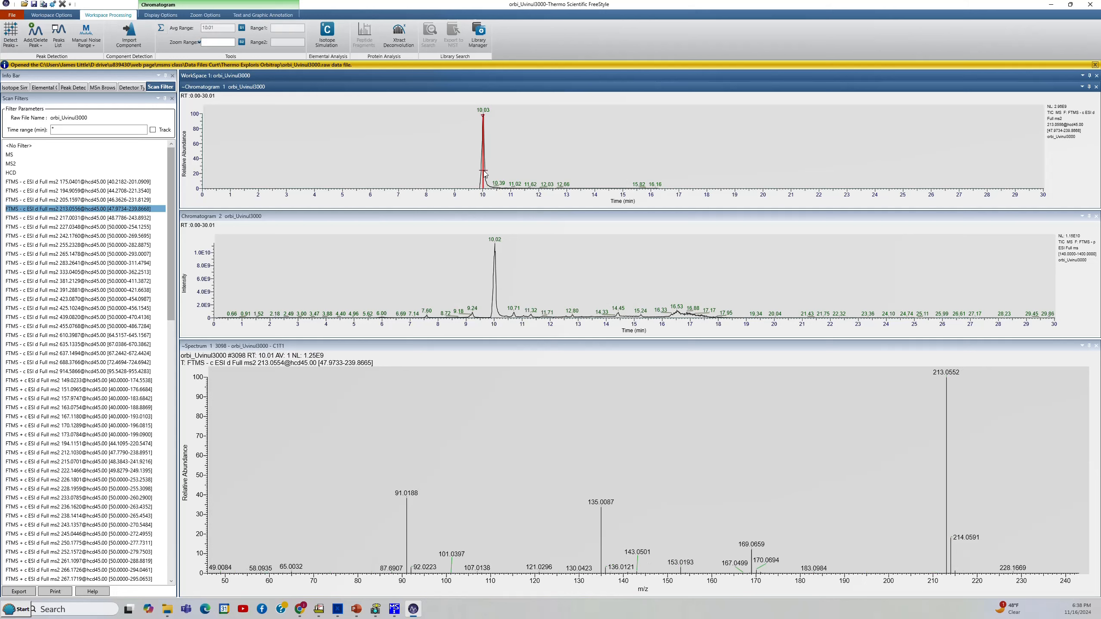
{"action": "left_click", "coordinate": [487, 175]}
{"action": "left_click", "coordinate": [485, 173]}
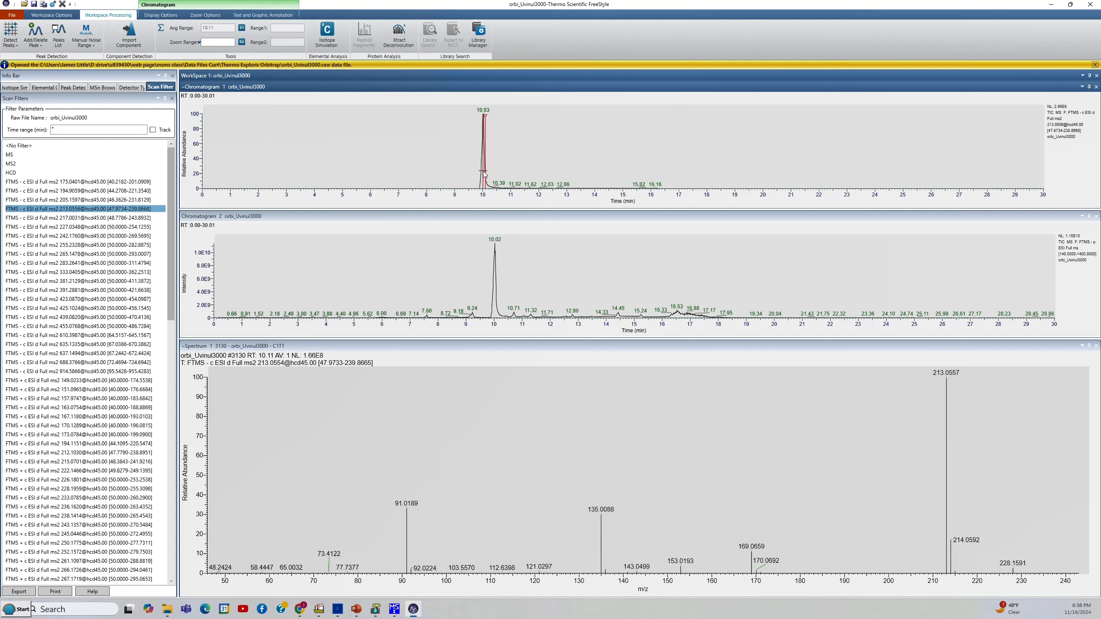
{"action": "left_click", "coordinate": [485, 174]}
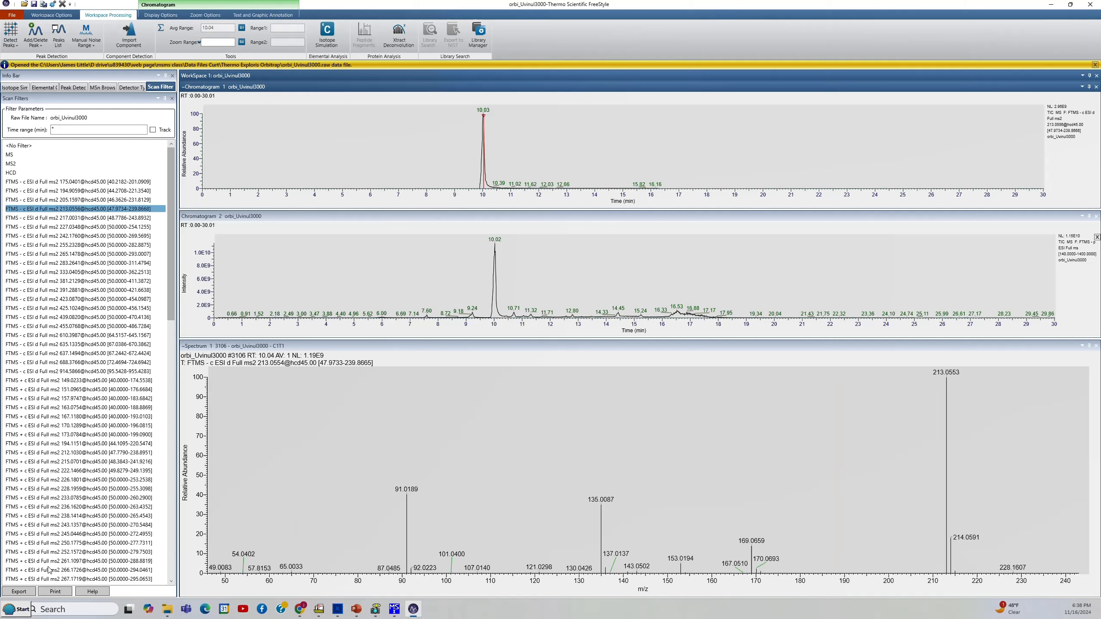
Filter the first chromatogram to FTMS + p ESI Full ms [140.0000-1400.0000] and display the spectrum at about 9.99 min.
{"action": "left_click_drag", "start_coordinate": [169, 313], "coordinate": [99, 583]}
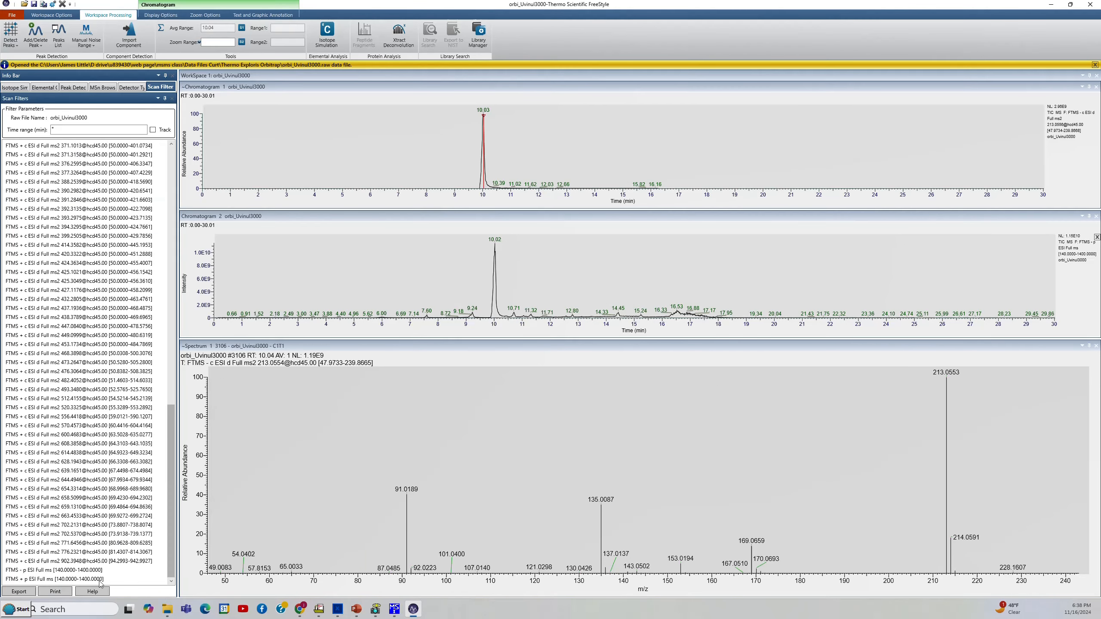
{"action": "left_click", "coordinate": [56, 579]}
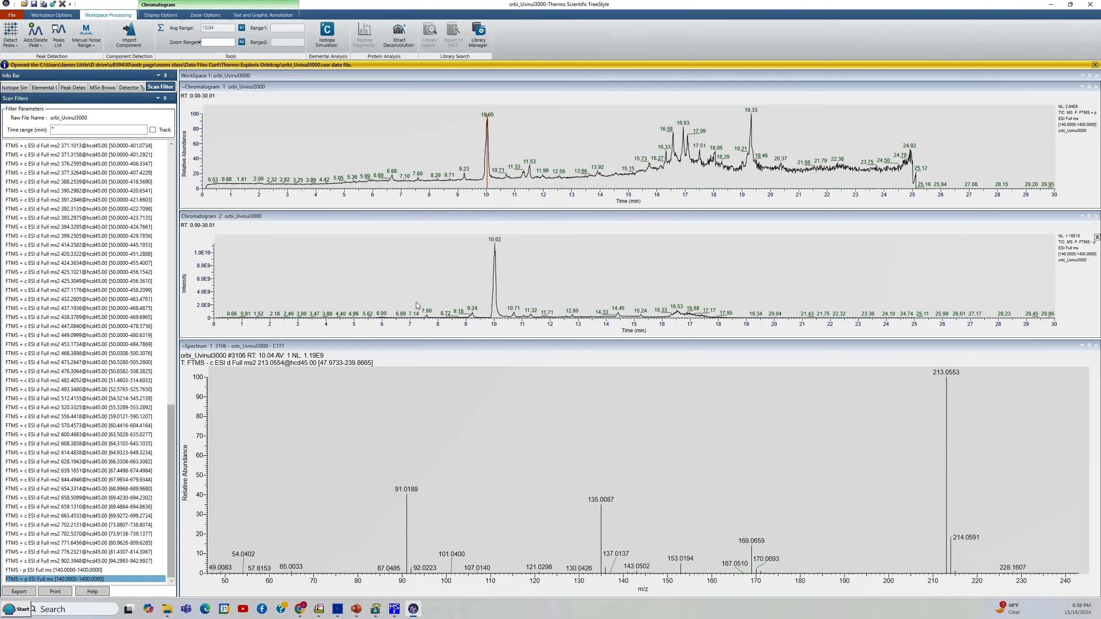
{"action": "left_click", "coordinate": [487, 173]}
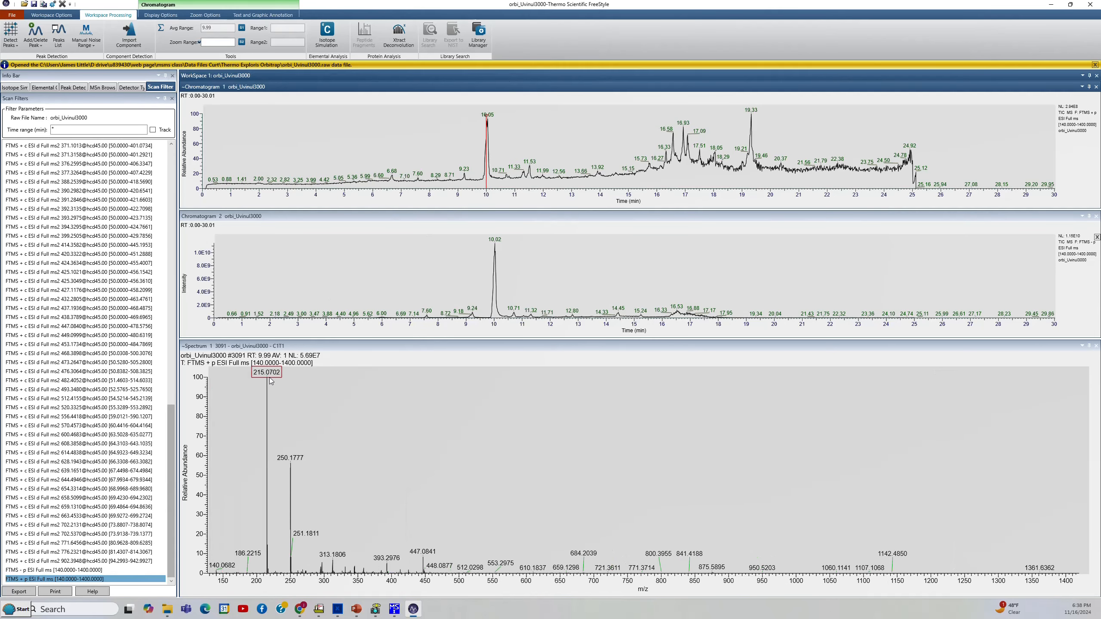
{"action": "left_click", "coordinate": [172, 527]}
{"action": "left_click_drag", "start_coordinate": [171, 527], "coordinate": [163, 341]}
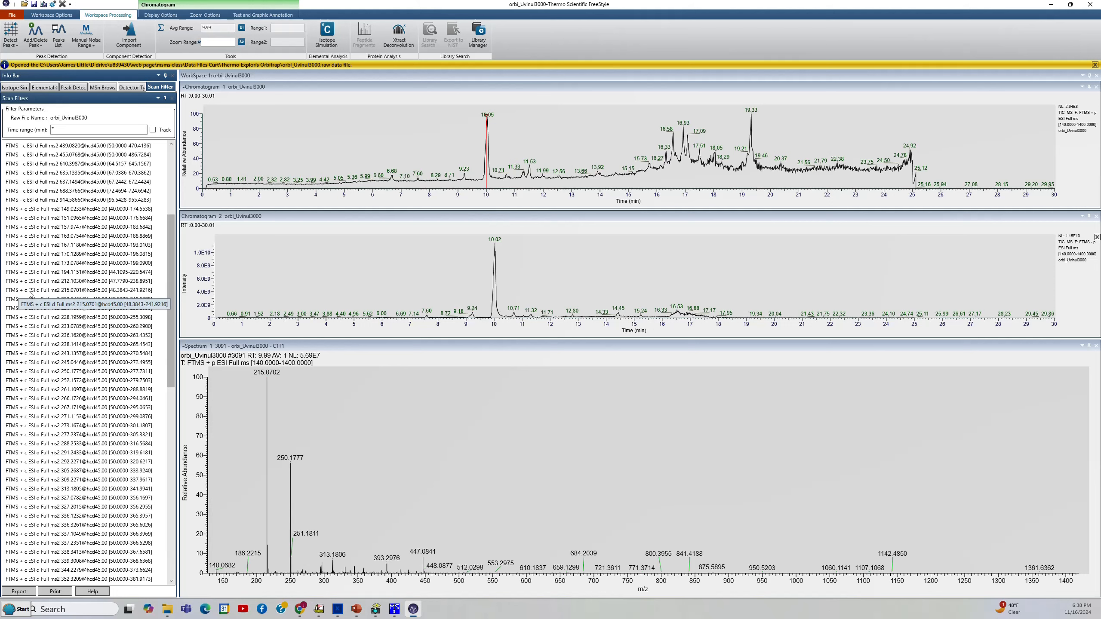
{"action": "left_click", "coordinate": [68, 292]}
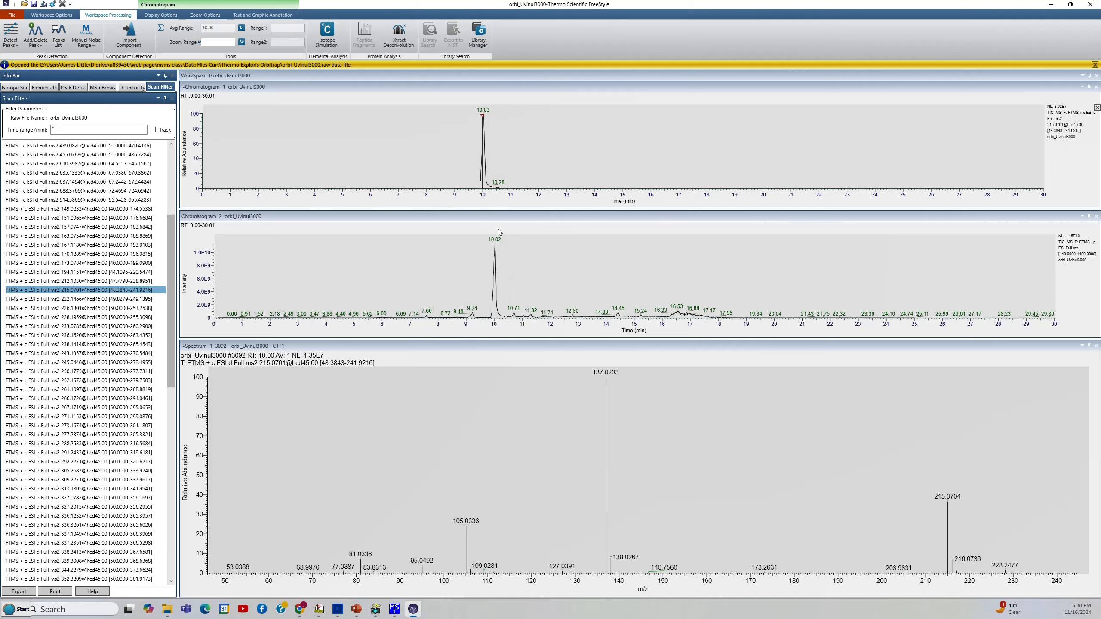
{"action": "left_click", "coordinate": [502, 287]}
{"action": "left_click", "coordinate": [529, 187]}
{"action": "left_click", "coordinate": [484, 182]}
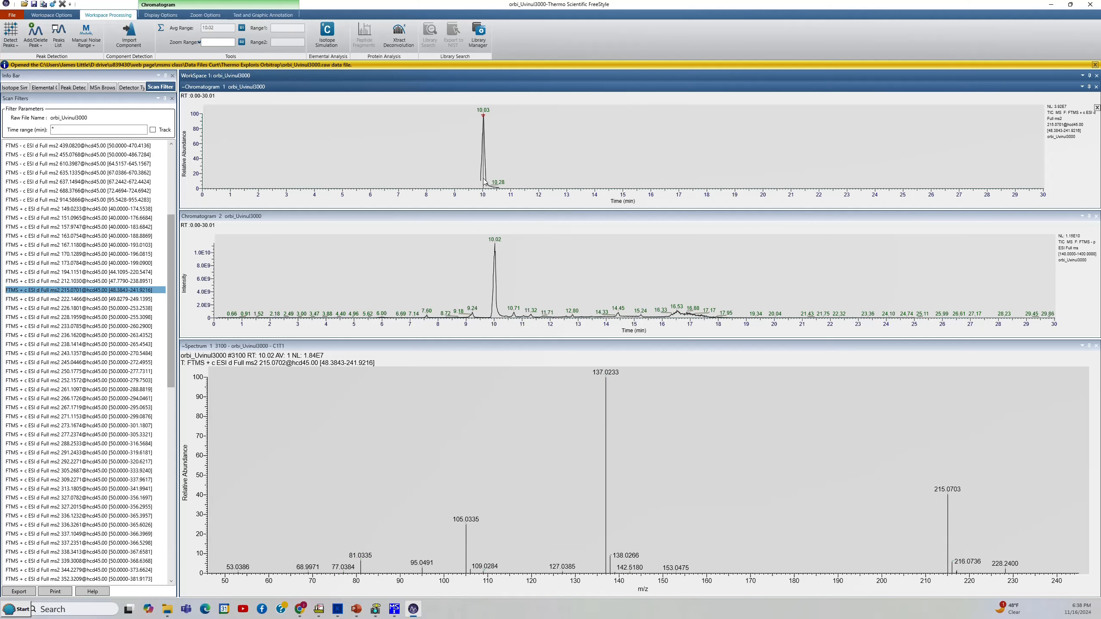
Average the positive MS2 spectrum across the 10.03 min peak, about 9.93-10.10 min, and display the single scan at about 10.06 min.
{"action": "right_click", "coordinate": [505, 160]}
{"action": "left_click", "coordinate": [528, 241]}
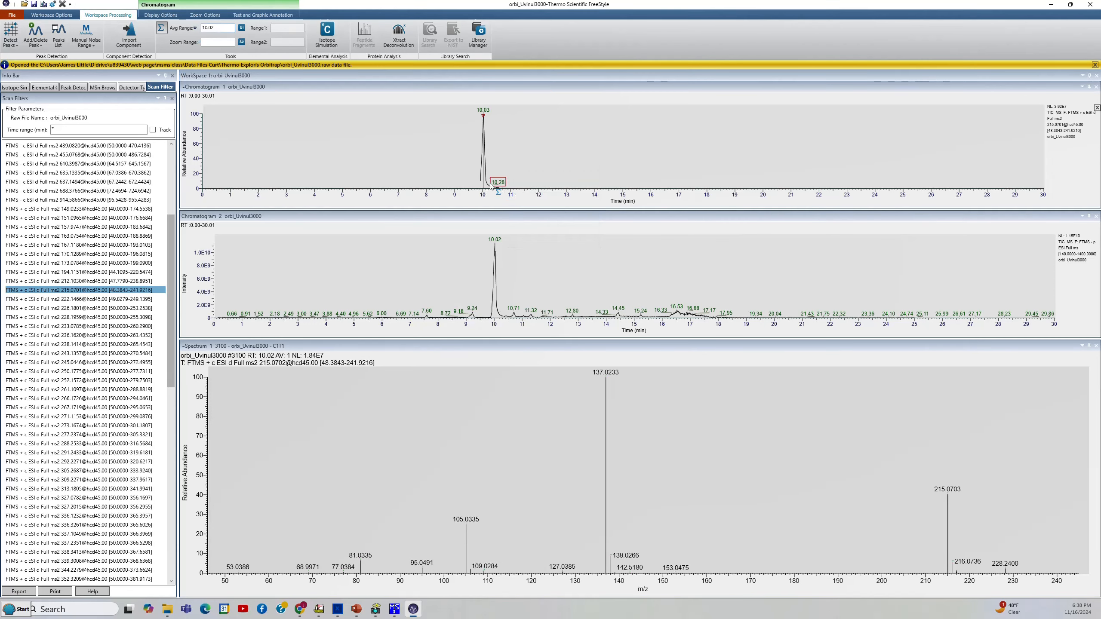
{"action": "left_click_drag", "start_coordinate": [481, 179], "coordinate": [486, 184]}
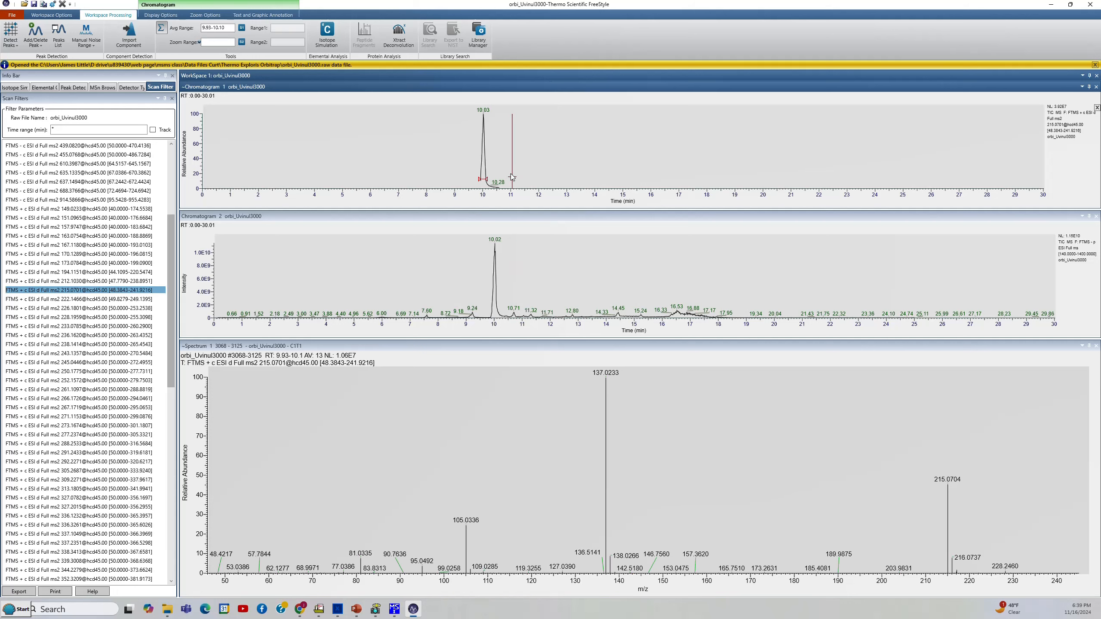
{"action": "left_click", "coordinate": [485, 172]}
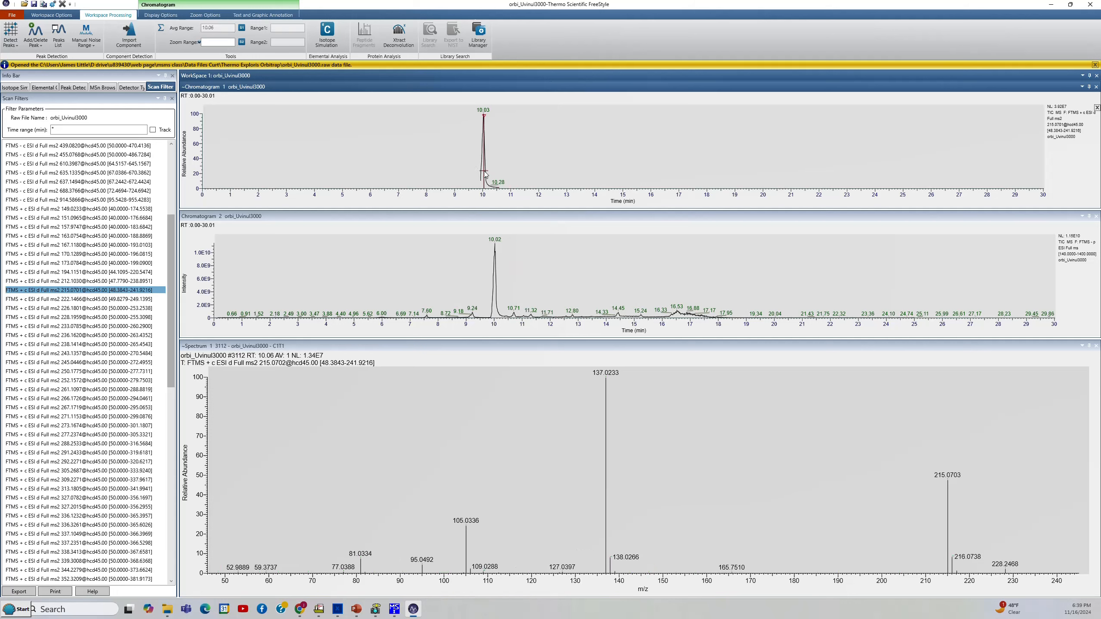
{"action": "left_click", "coordinate": [483, 172]}
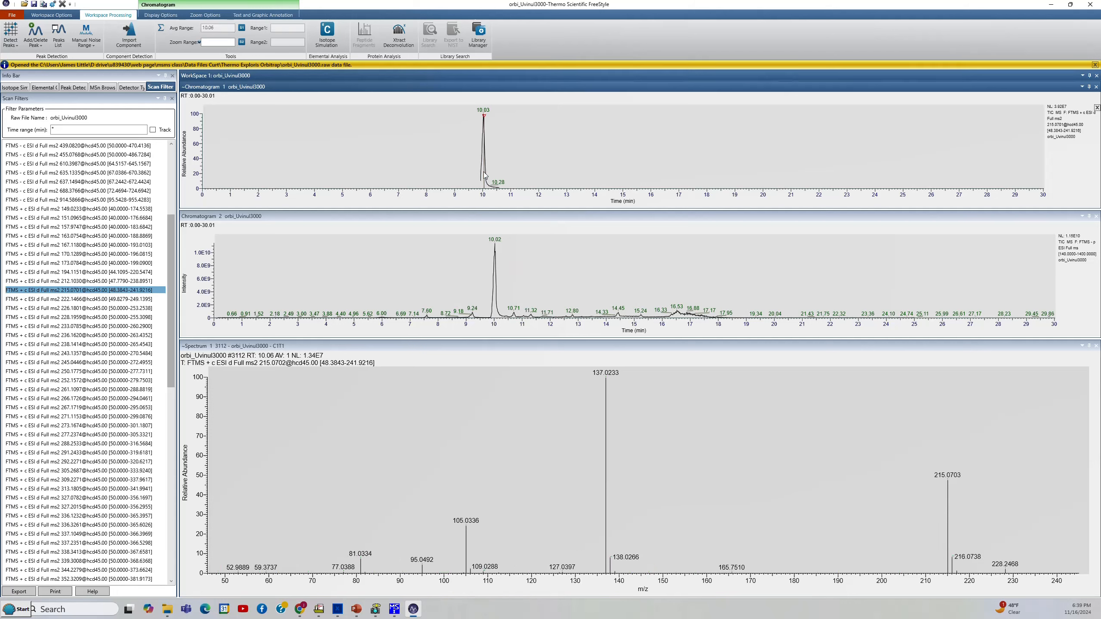